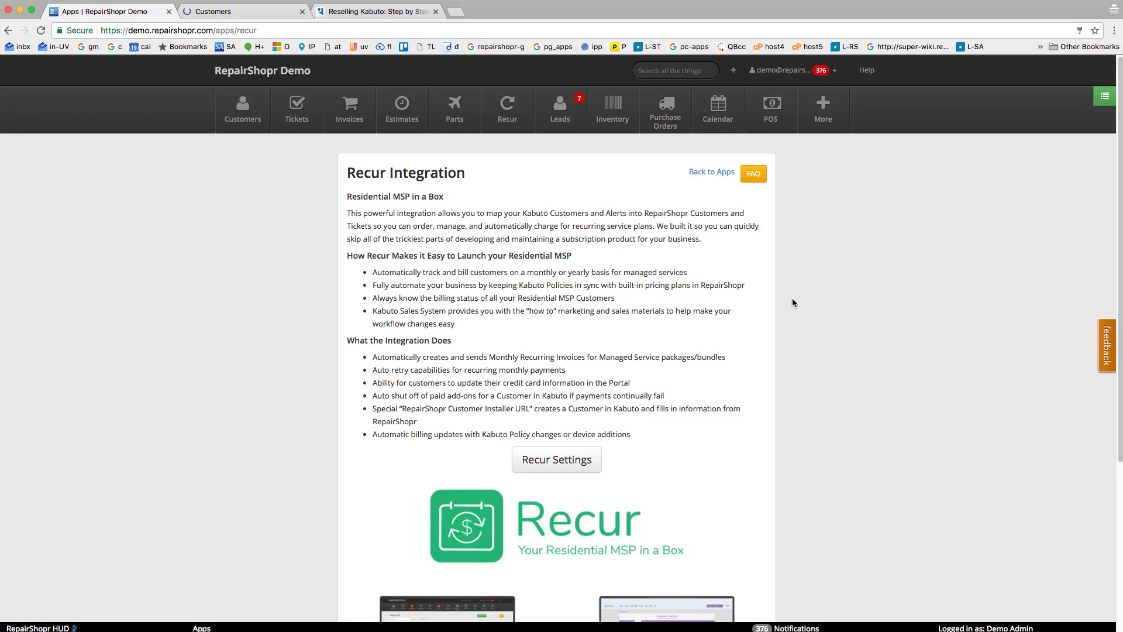
Switch to the RepairTech website and review the step-by-step guide to selling Kabuto, including its upgrades and example packages
scroll(793, 299, down, 1)
scroll(793, 298, up, 1)
click(371, 13)
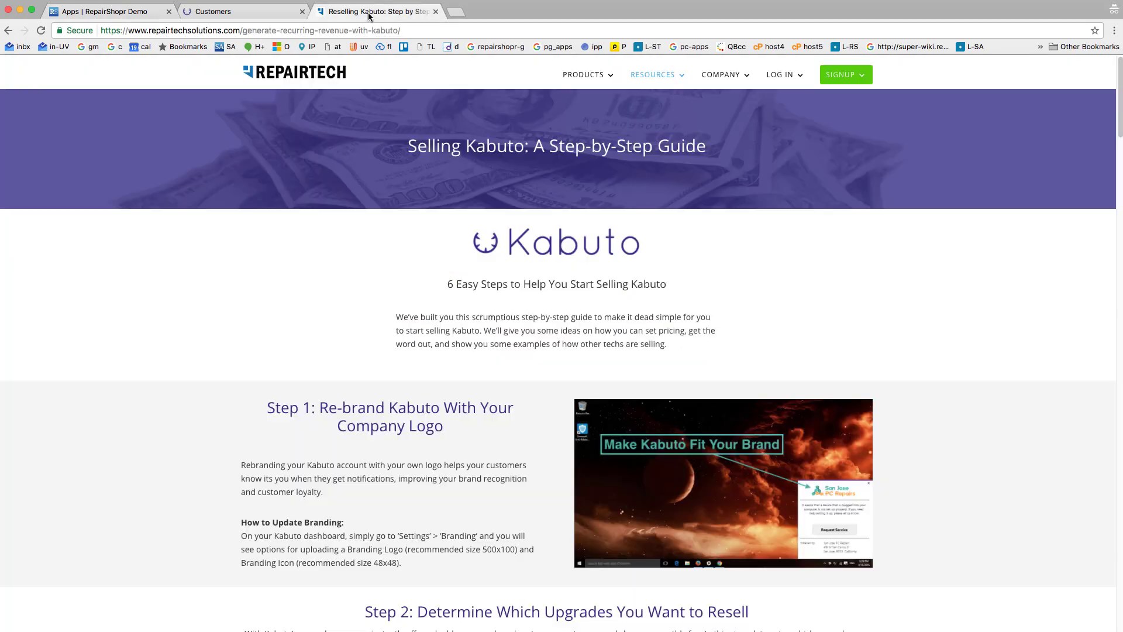
mouse_move(650, 75)
scroll(950, 299, down, 10)
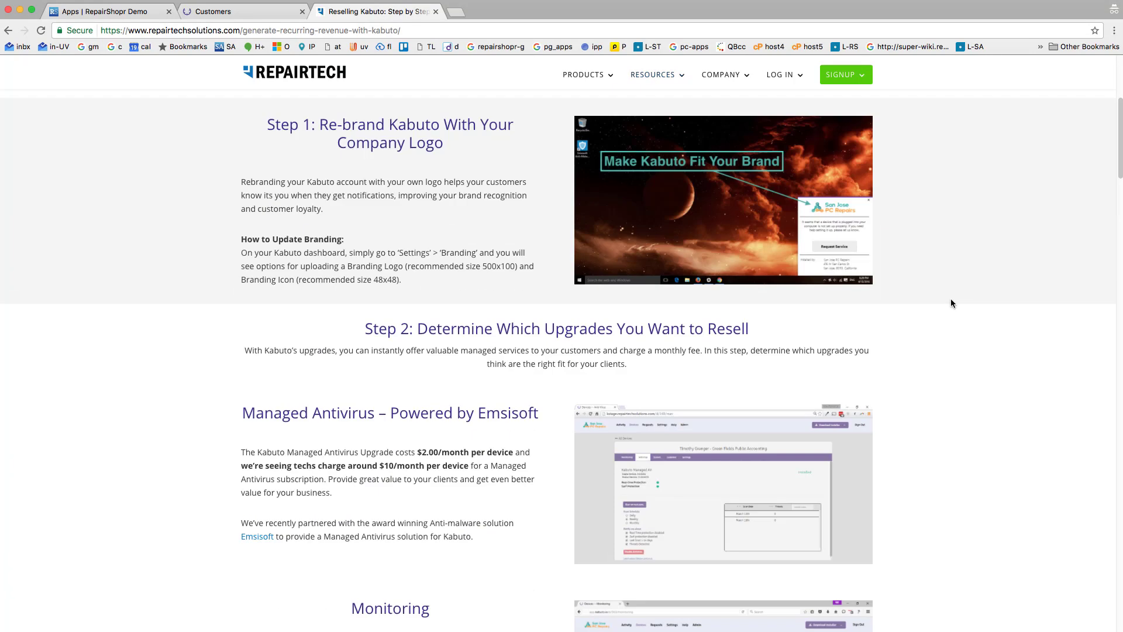
scroll(951, 299, down, 15)
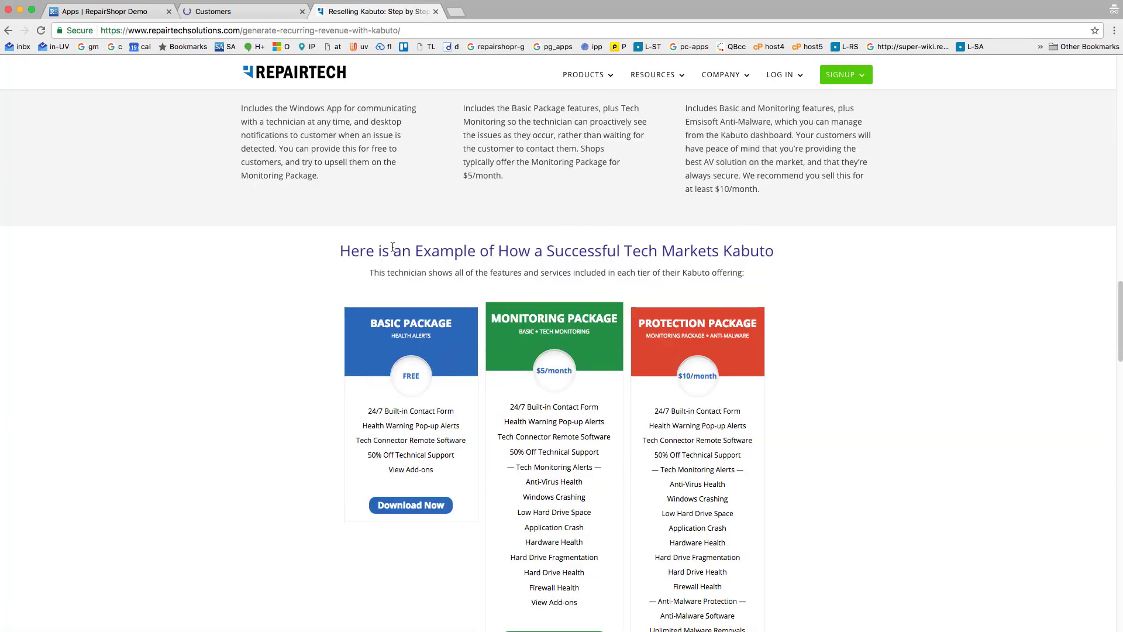
scroll(657, 382, up, 20)
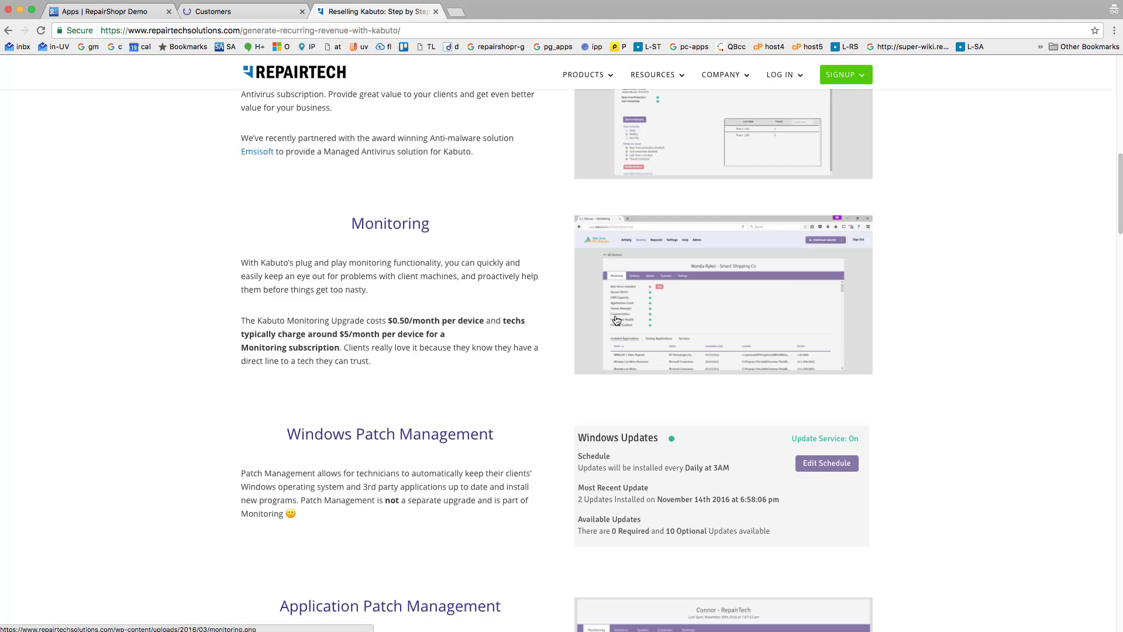
Open the Kabuto Sales Docs page from the RepairTech resources and look through the marketing materials
click(678, 140)
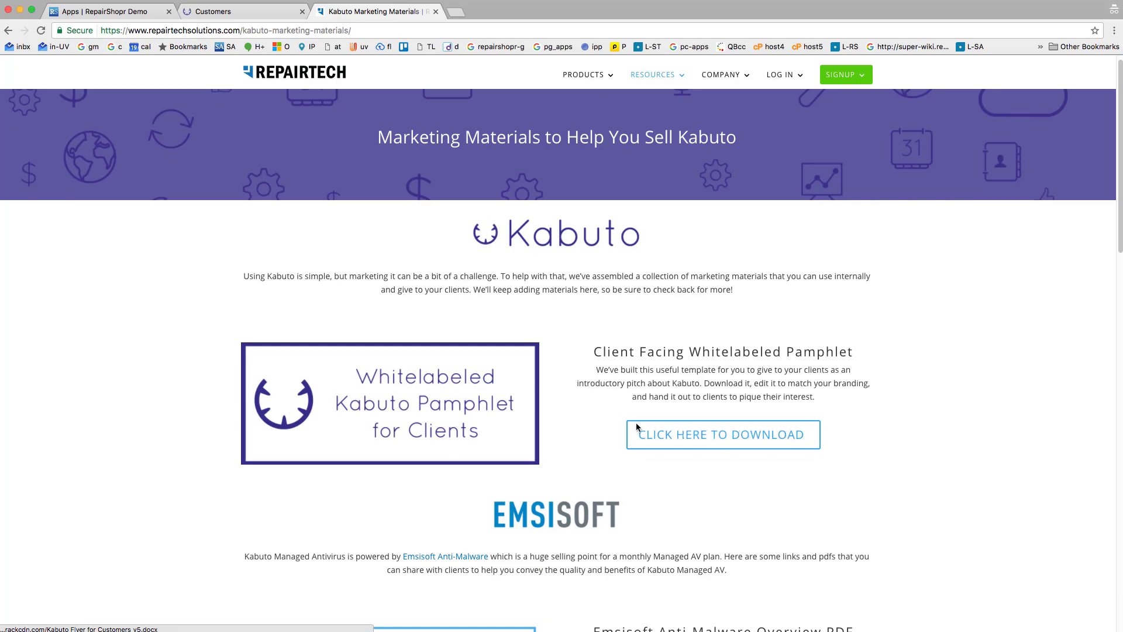
scroll(622, 326, down, 7)
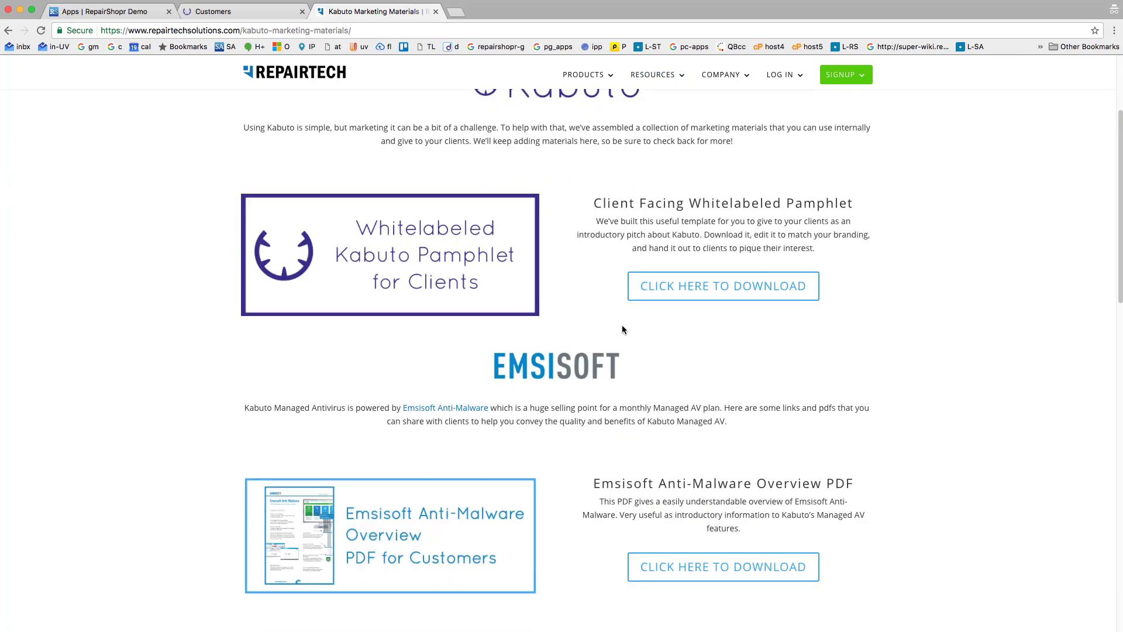
scroll(622, 331, up, 7)
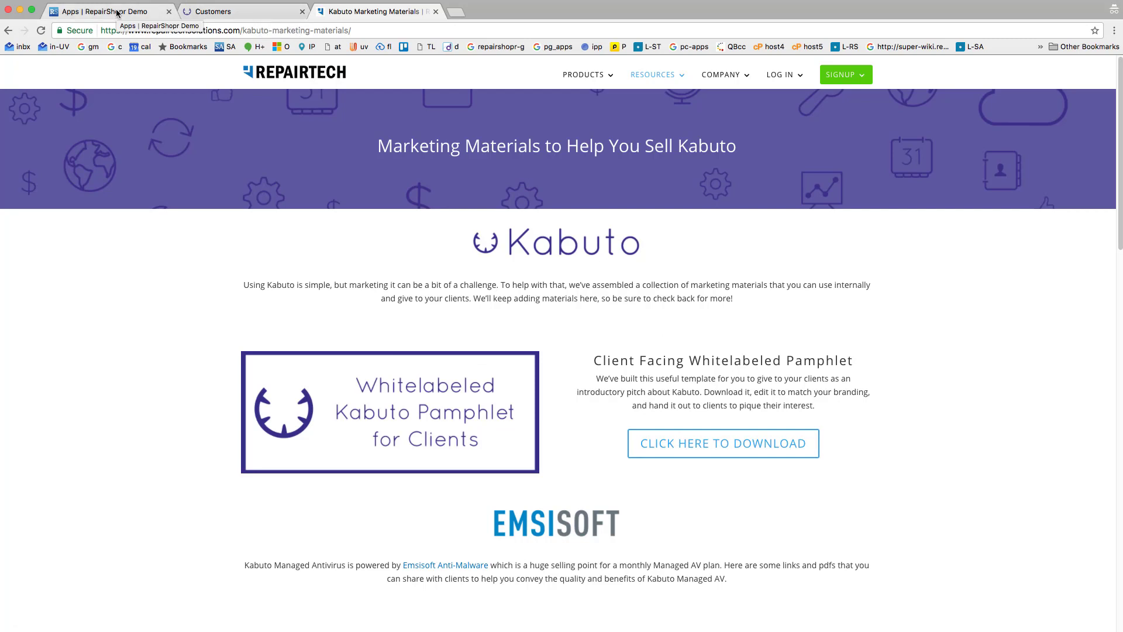
Open the policies list in Kabuto and compare it with the example package tiers in the How to Sell Kabuto guide
click(239, 14)
click(262, 80)
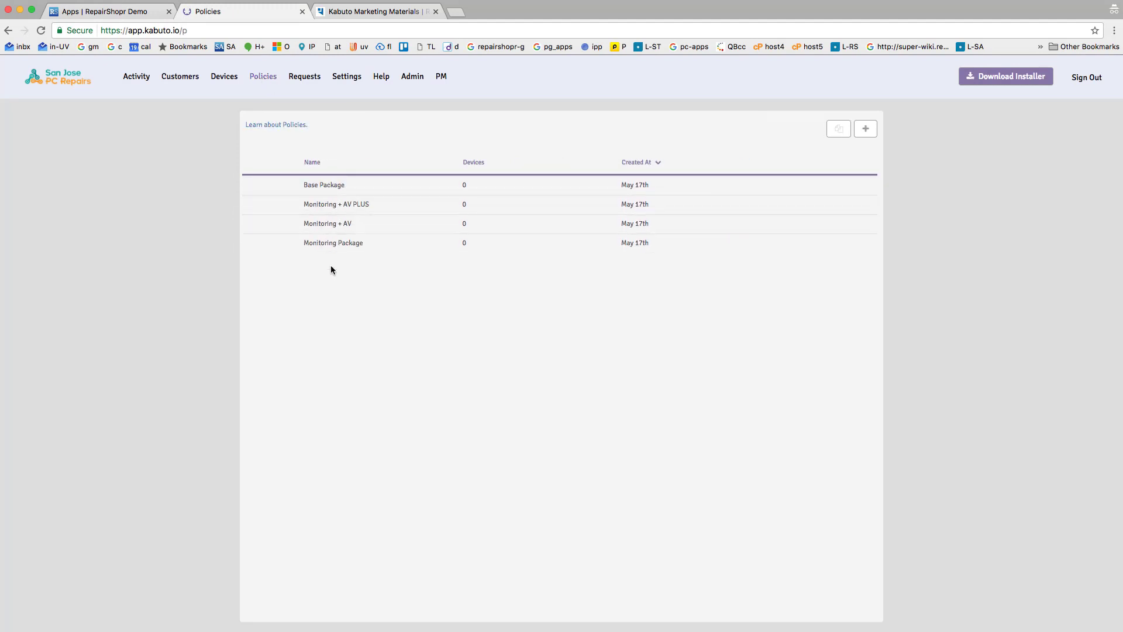
click(385, 18)
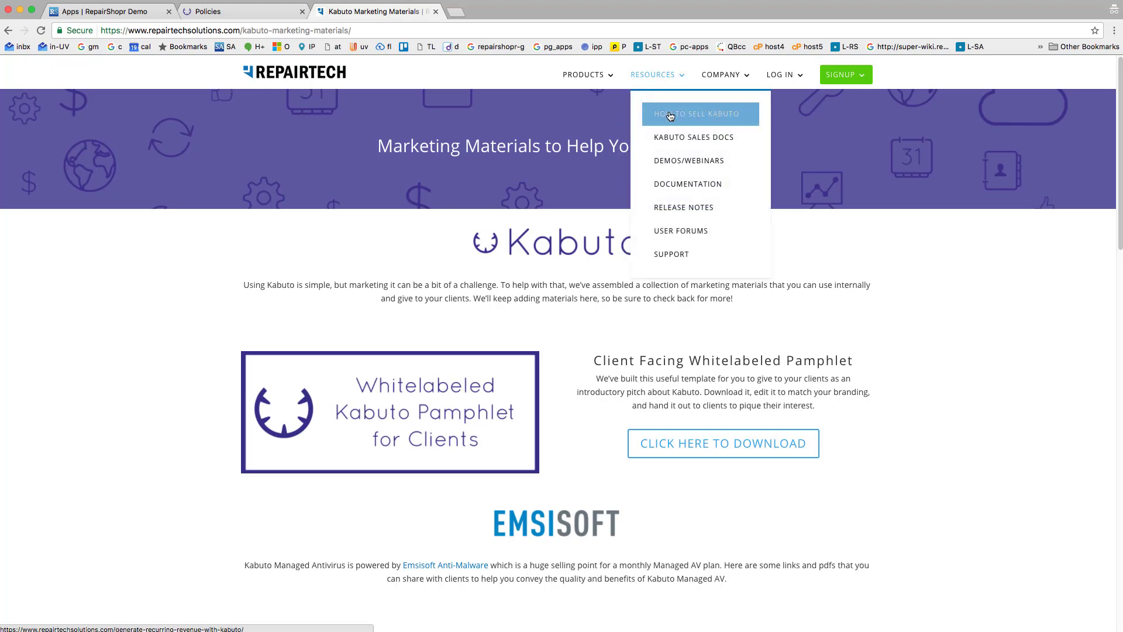
click(670, 116)
scroll(281, 344, down, 4)
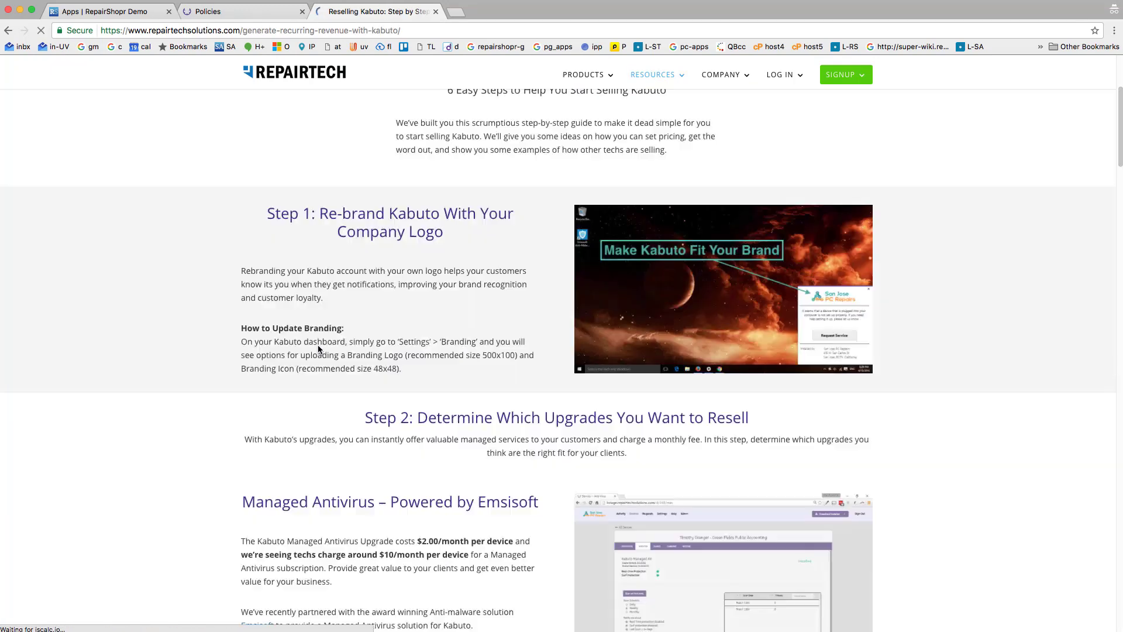
scroll(318, 348, down, 20)
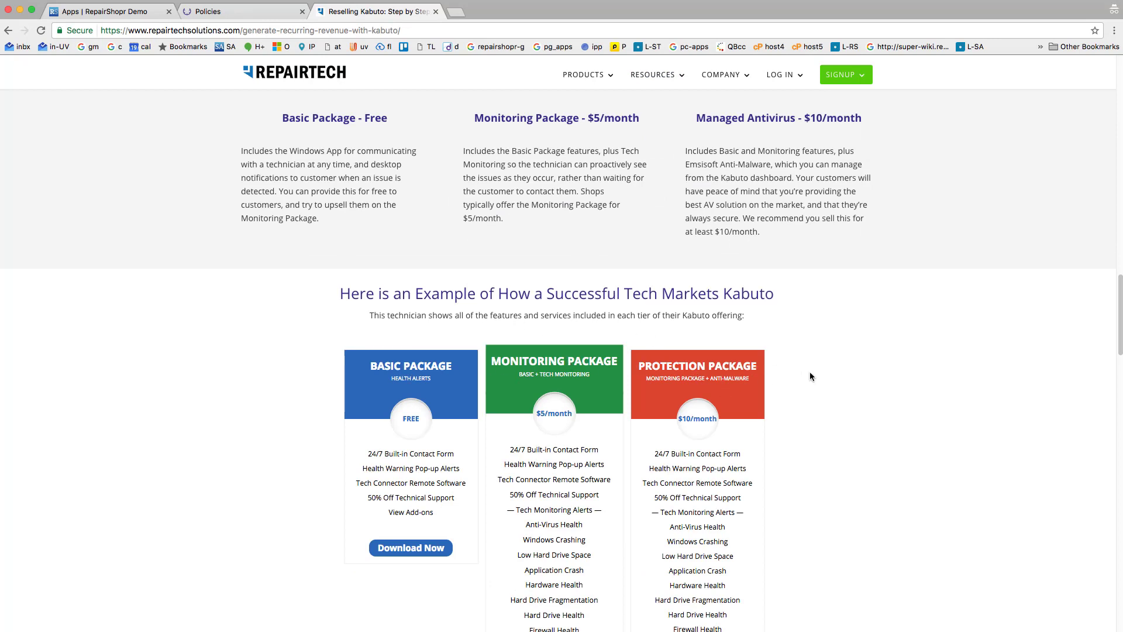
click(254, 13)
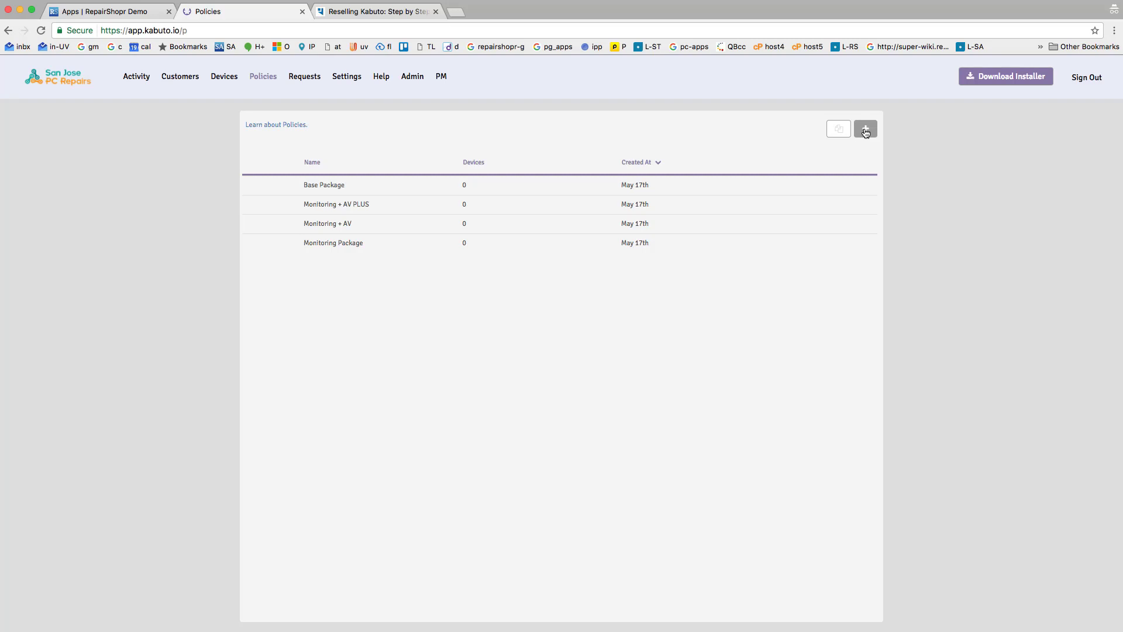
mouse_move(303, 186)
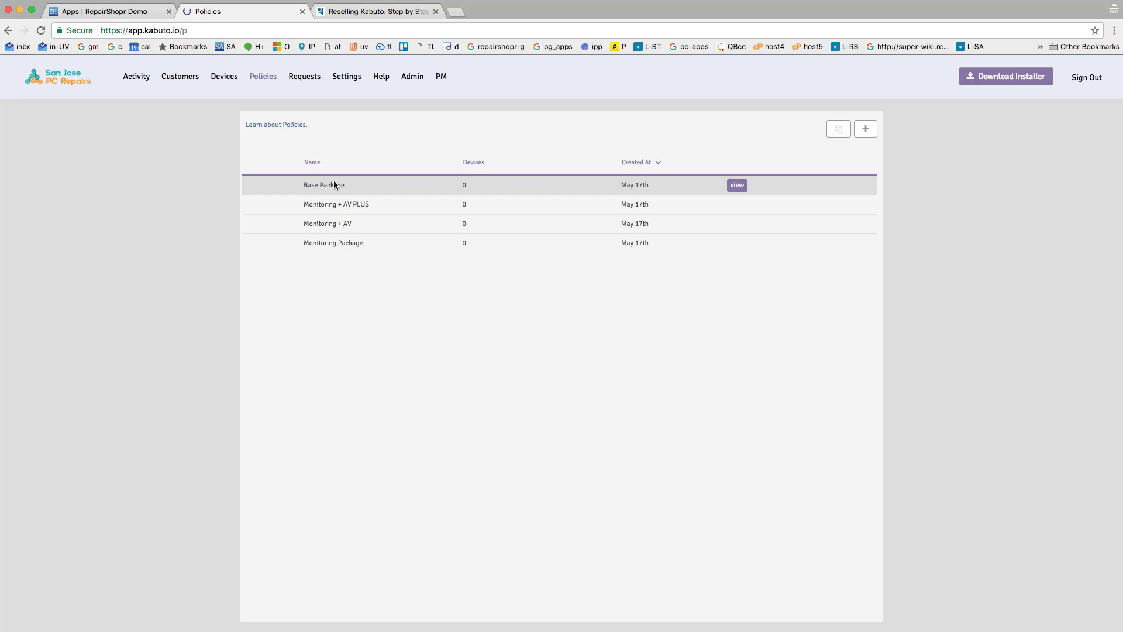
mouse_move(339, 204)
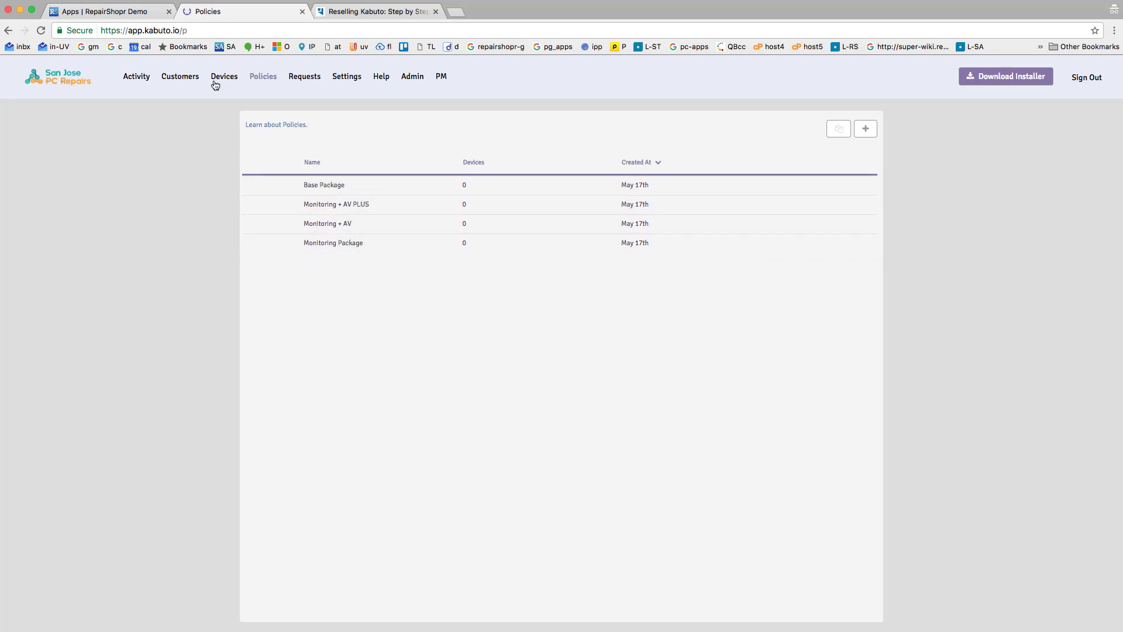
Switch to RepairShopr, open the Kabuto integration settings and examine how Kabuto customers are mapped to RepairShopr customers
click(131, 16)
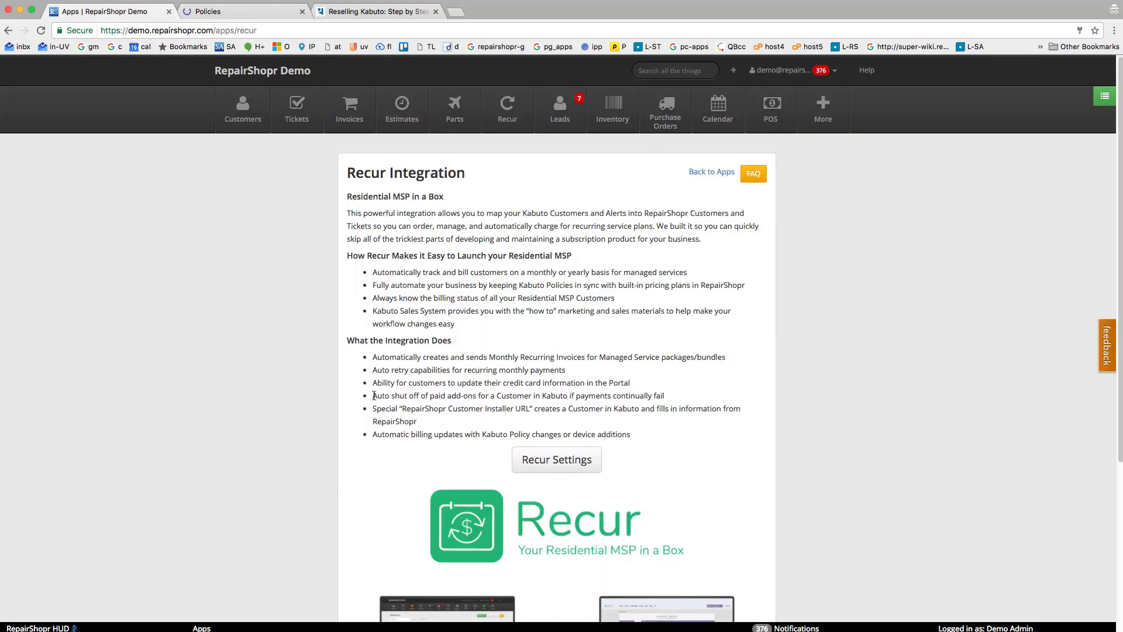
click(556, 460)
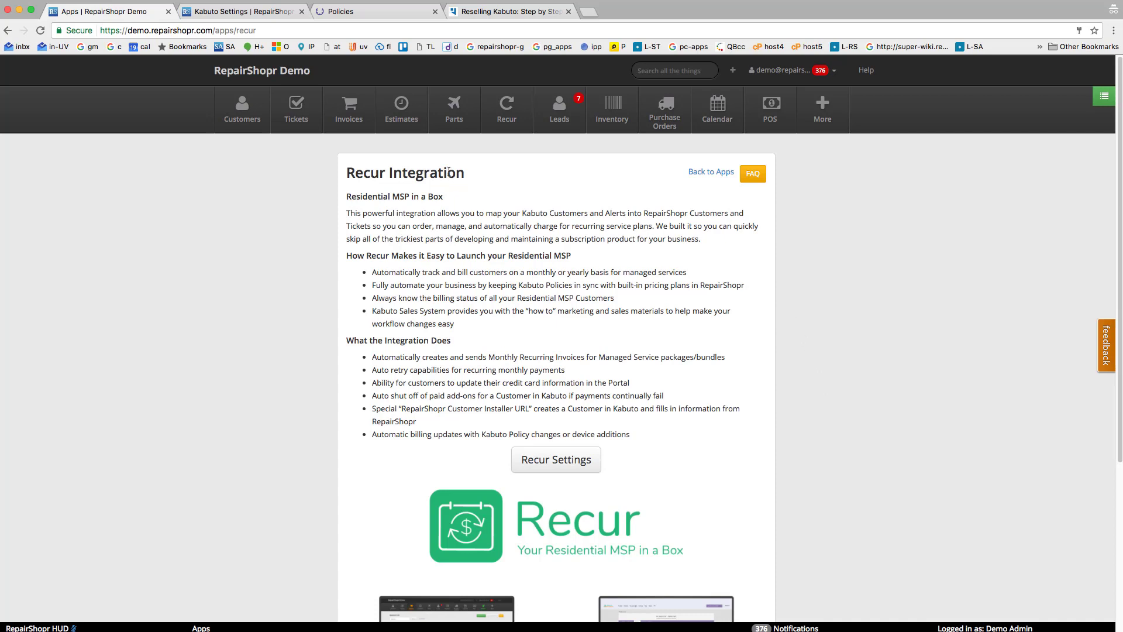
click(252, 11)
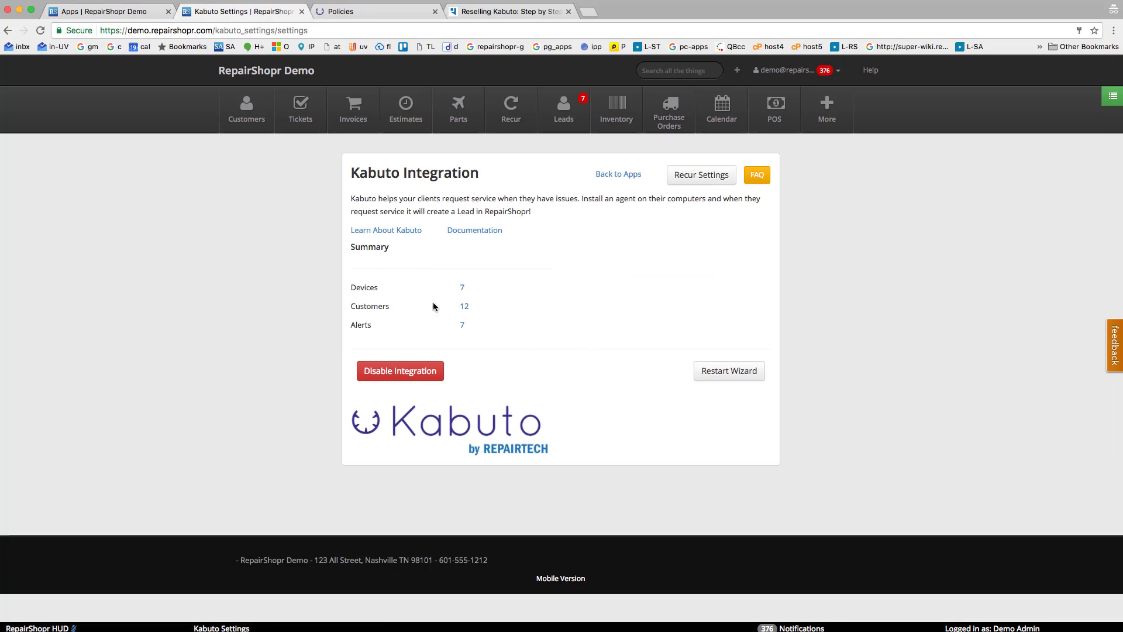
click(463, 306)
scroll(395, 391, down, 3)
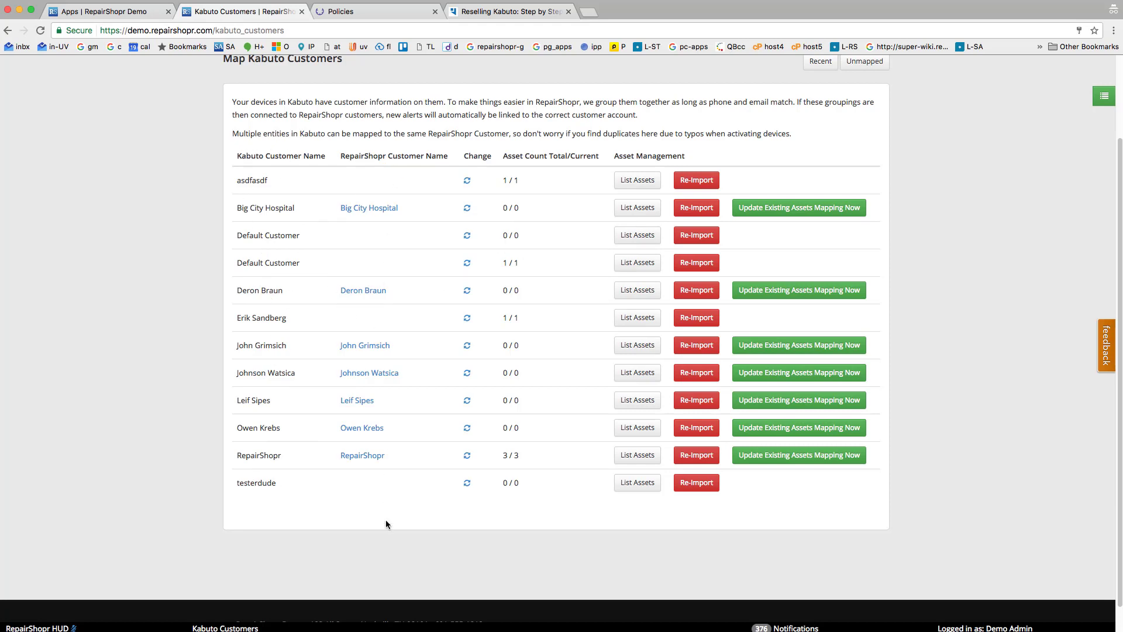
scroll(379, 275, up, 2)
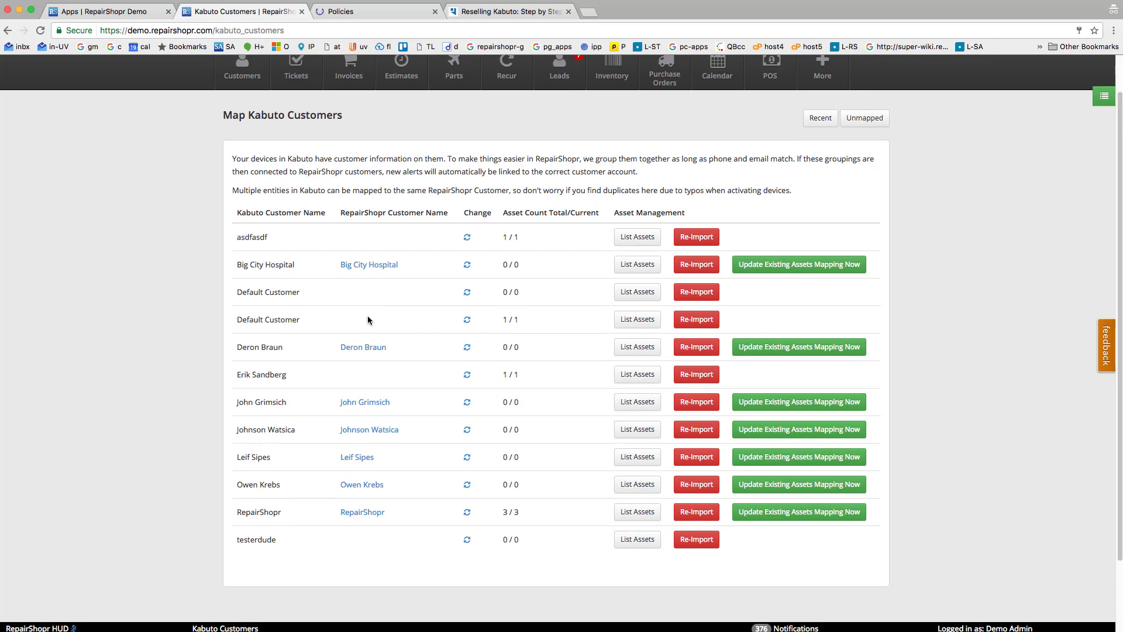
Open the Recur settings from the Recur Integration page and restart the setup wizard
click(137, 14)
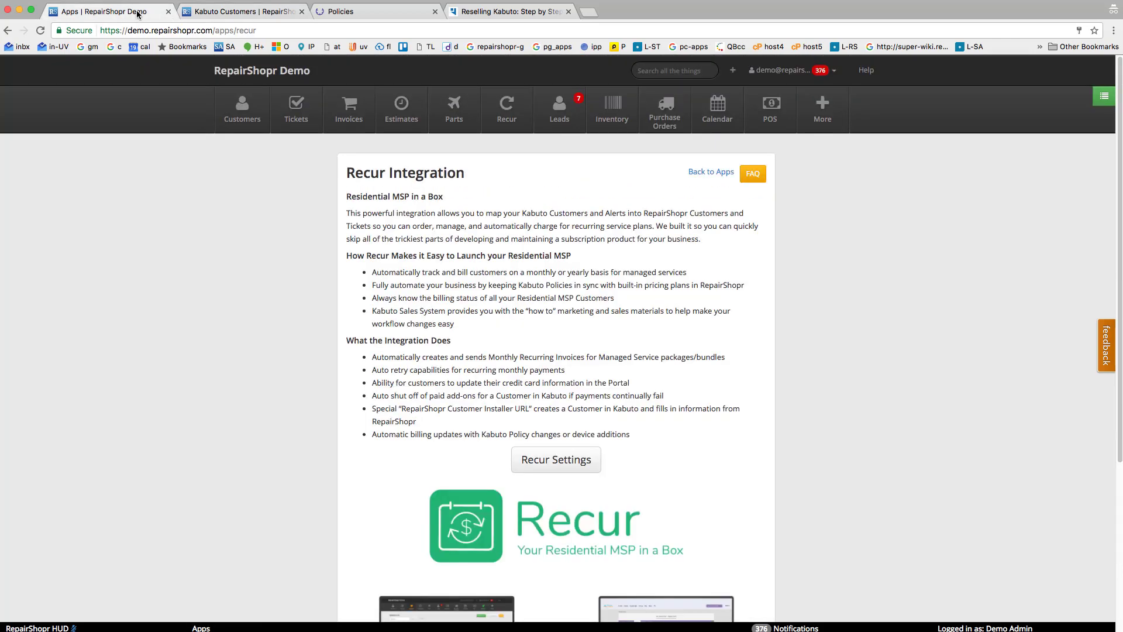
click(562, 461)
scroll(545, 368, down, 6)
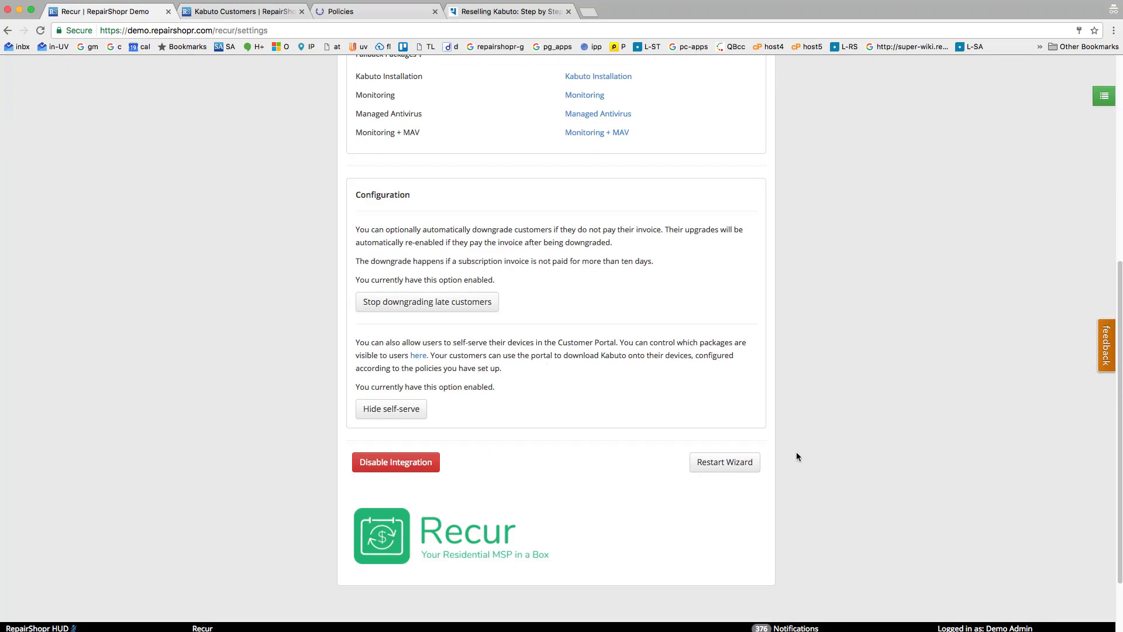
click(723, 462)
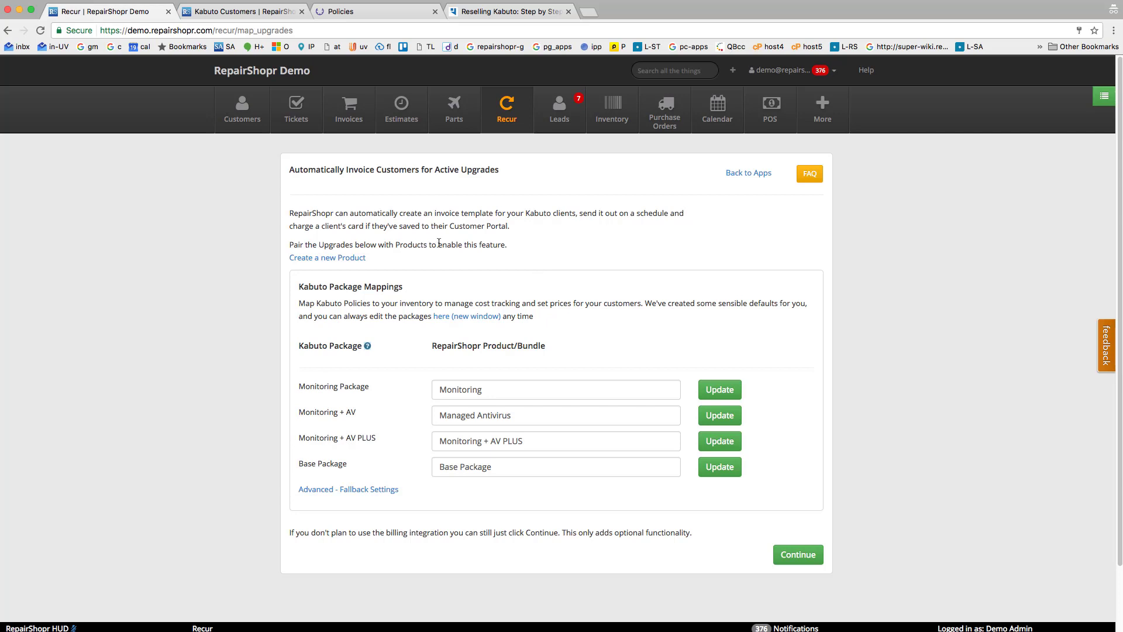
Compare the Kabuto packages in the Recur wizard's package mappings with the policies defined in Kabuto
click(381, 16)
click(146, 13)
drag(299, 384, 358, 465)
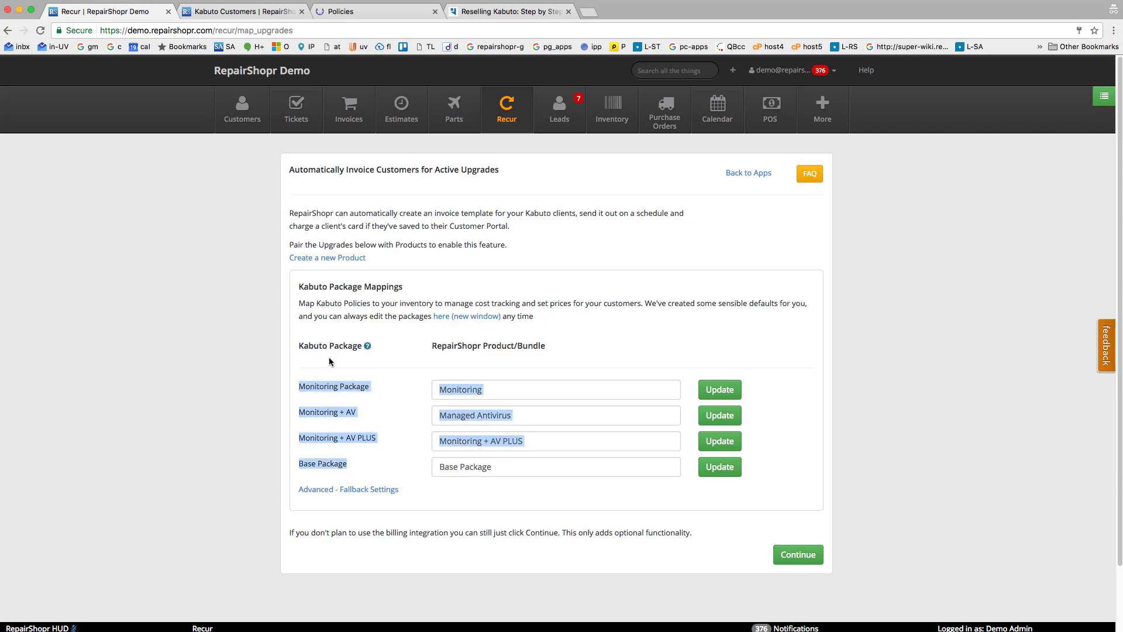
click(341, 314)
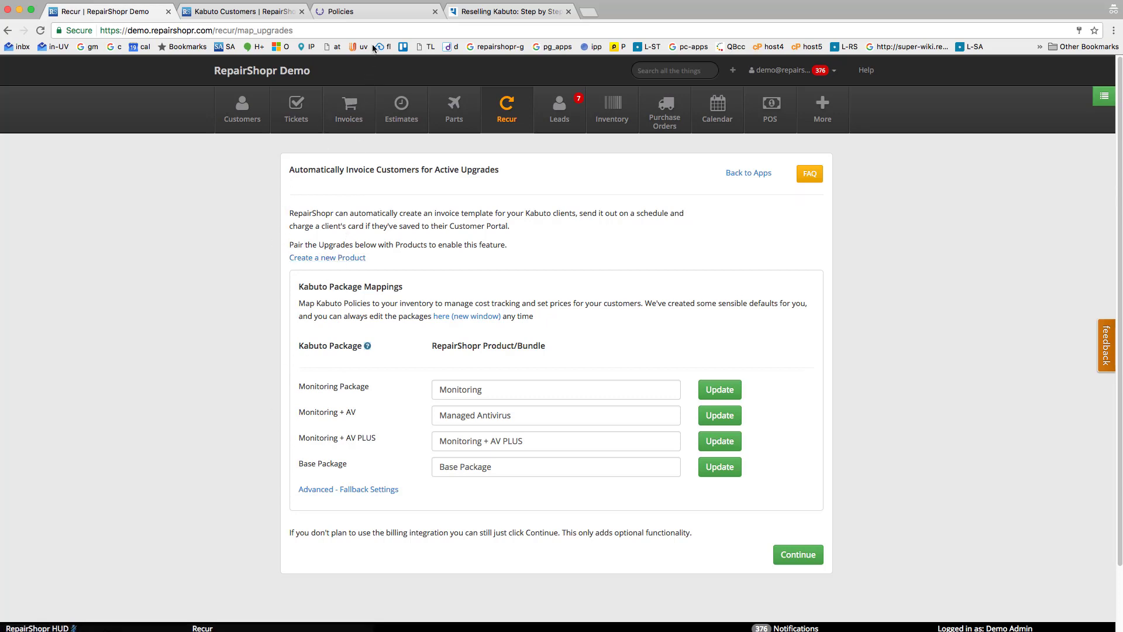
click(378, 13)
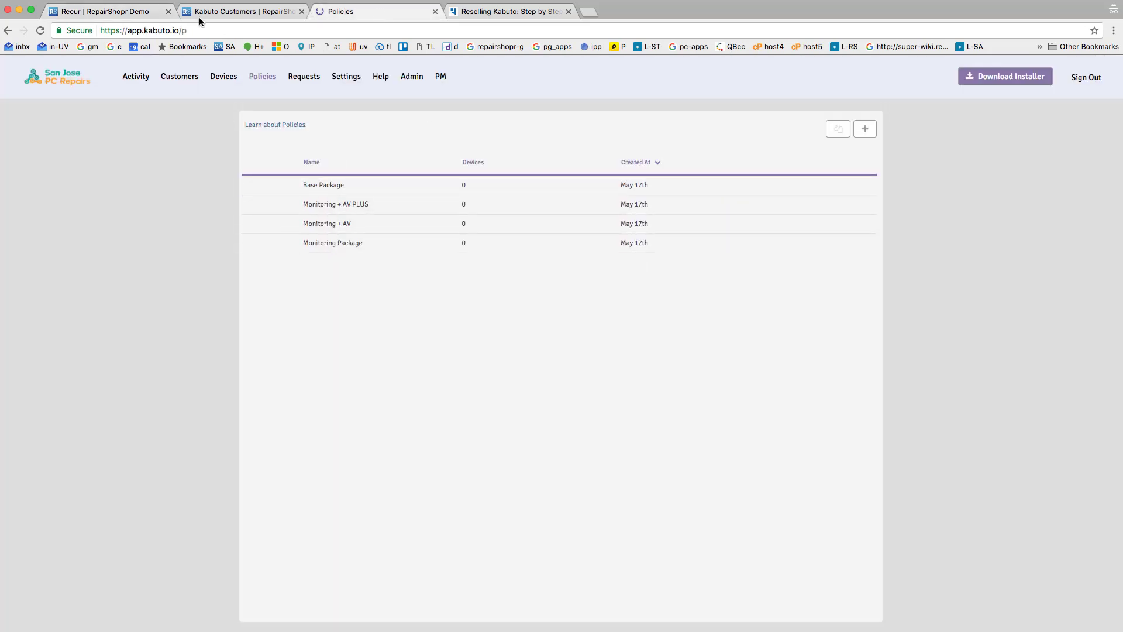
click(137, 13)
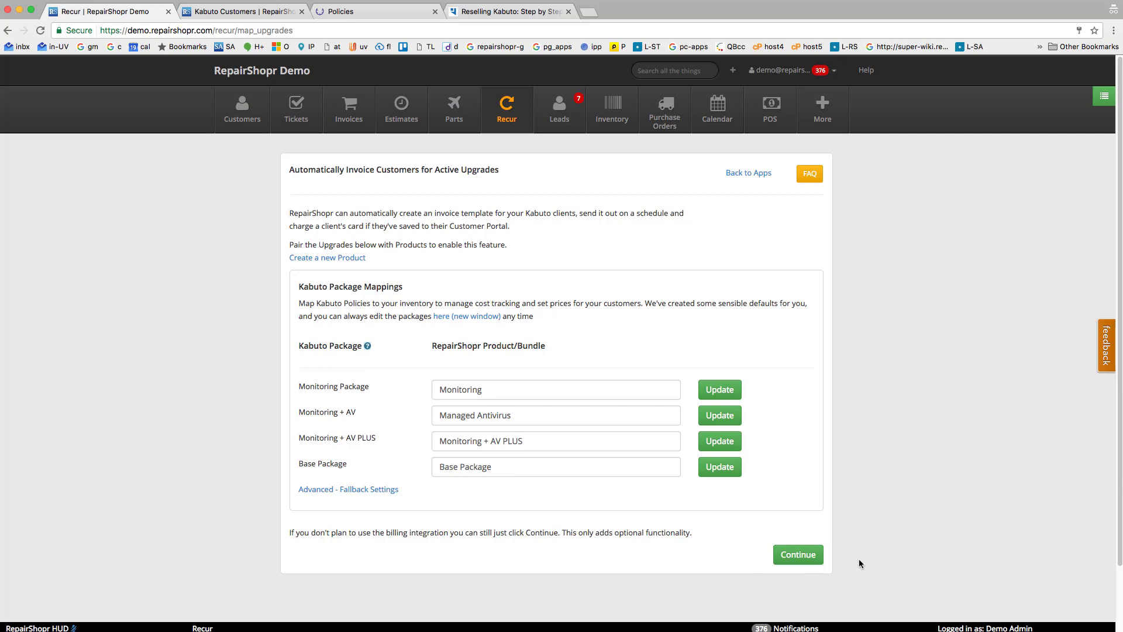
Accept the package mappings, keep Run Next At on Next Day in the invoice settings, and save the subscription template
click(798, 555)
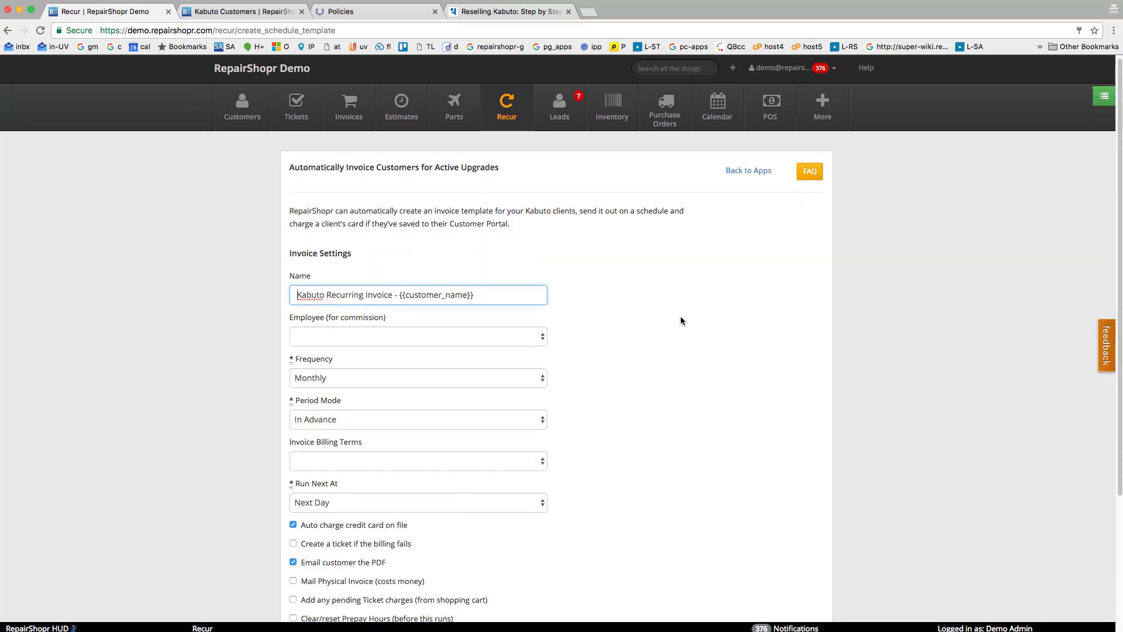
scroll(680, 317, down, 1)
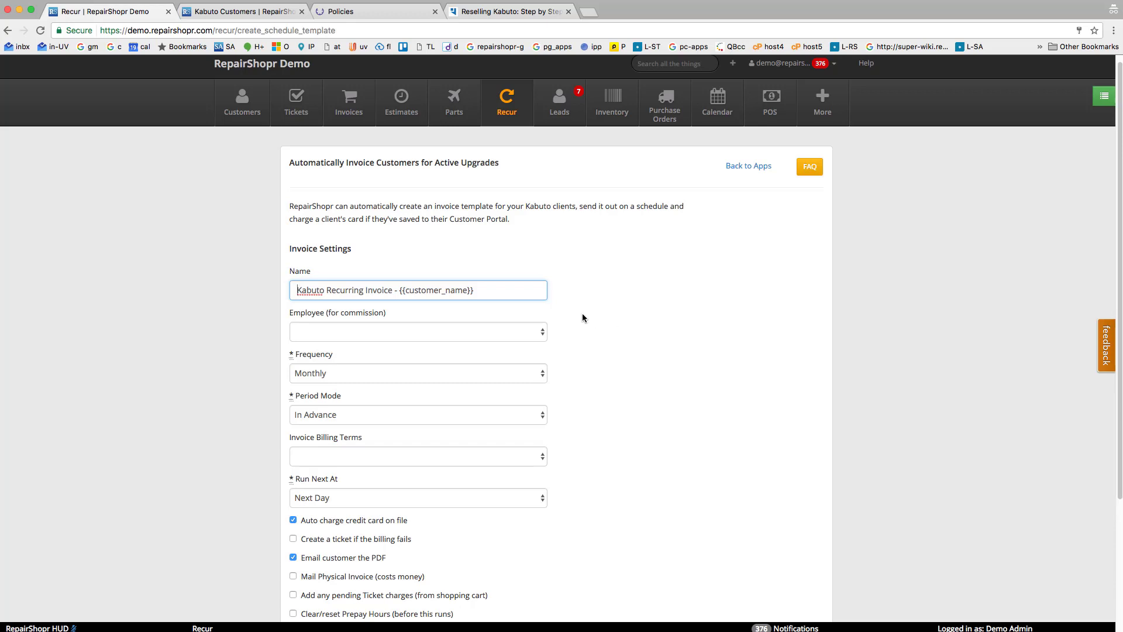
scroll(632, 337, down, 4)
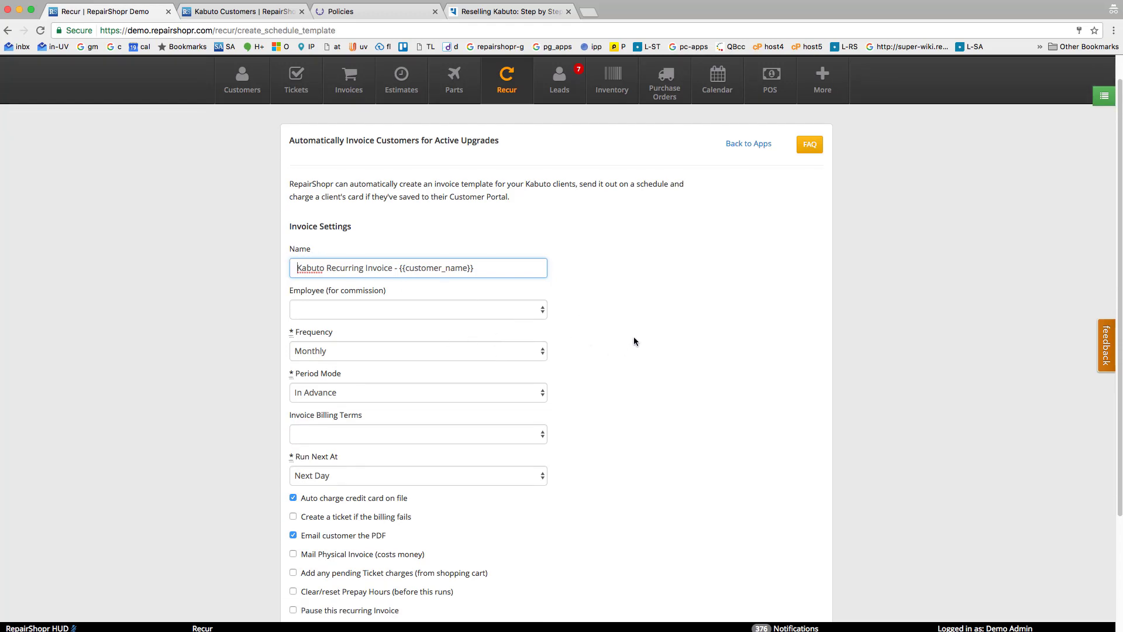
scroll(622, 325, down, 1)
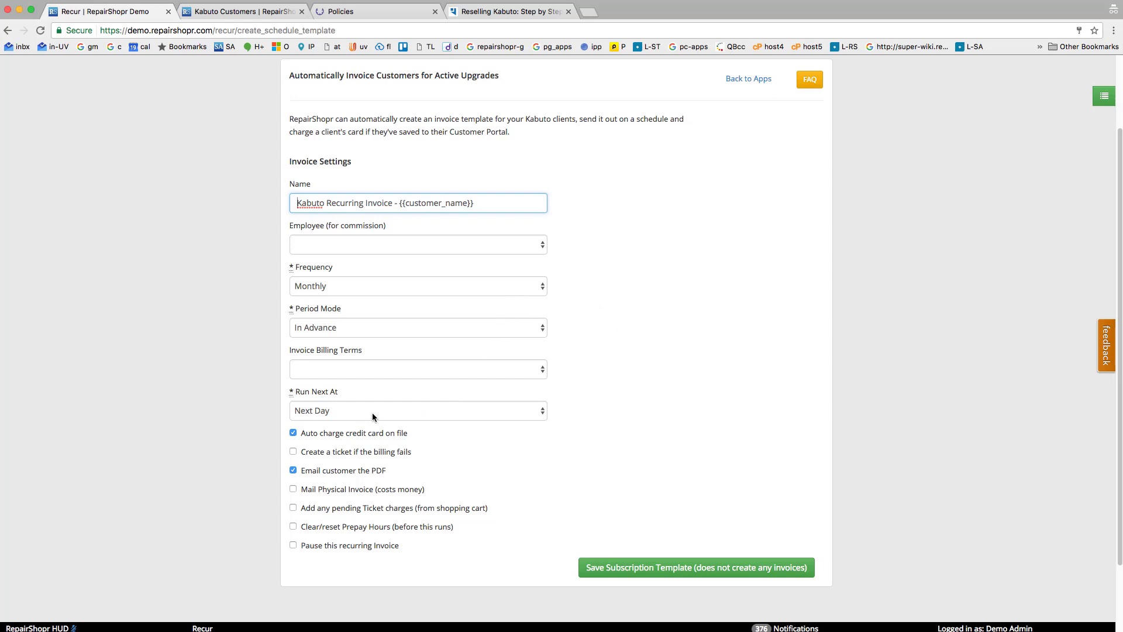
click(340, 414)
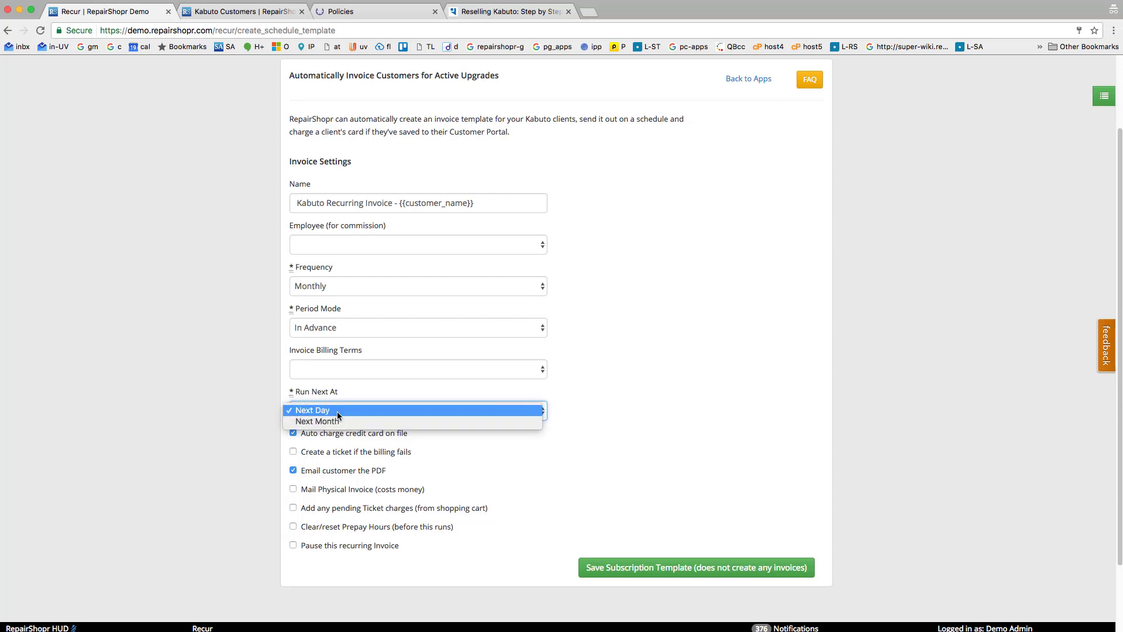
click(337, 412)
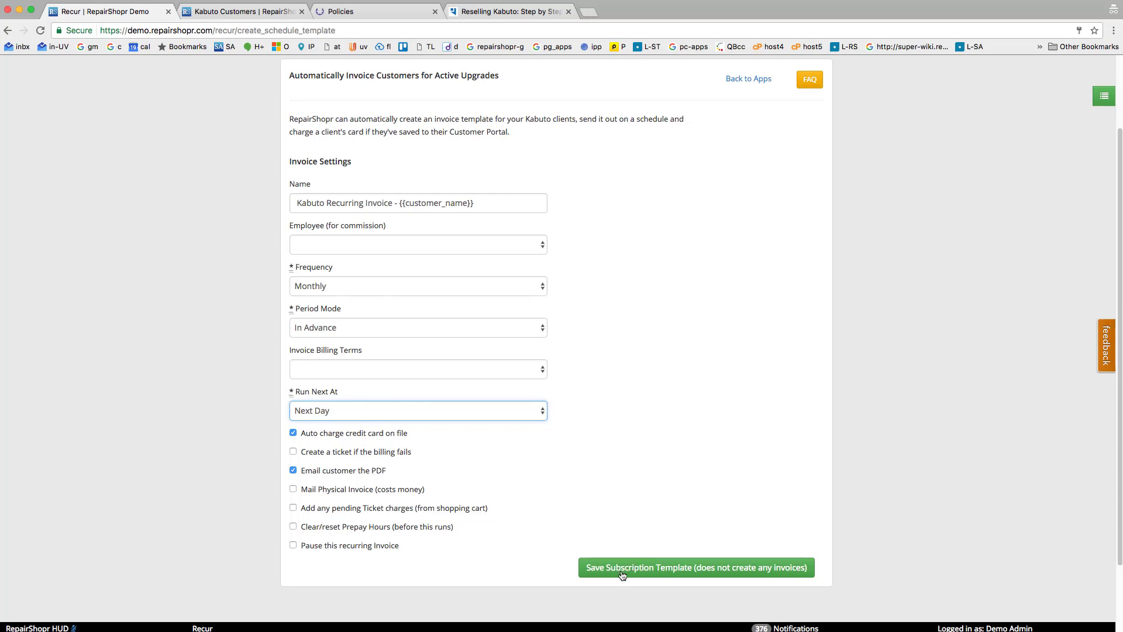
click(640, 568)
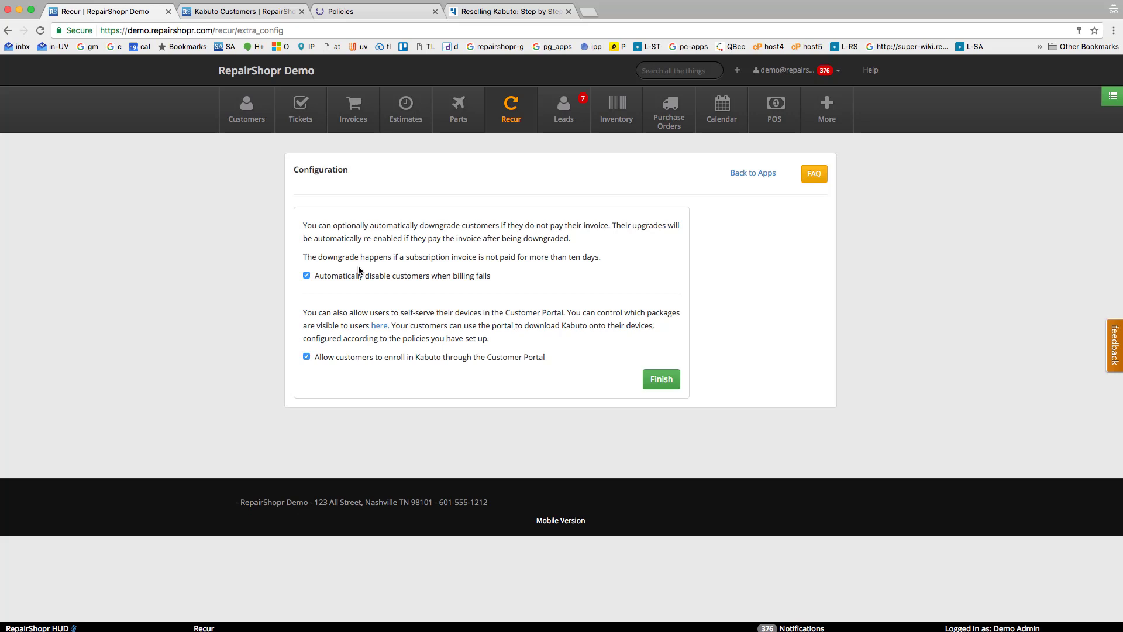
Examine the configuration option that automatically disables customers when billing fails
drag(303, 226, 502, 283)
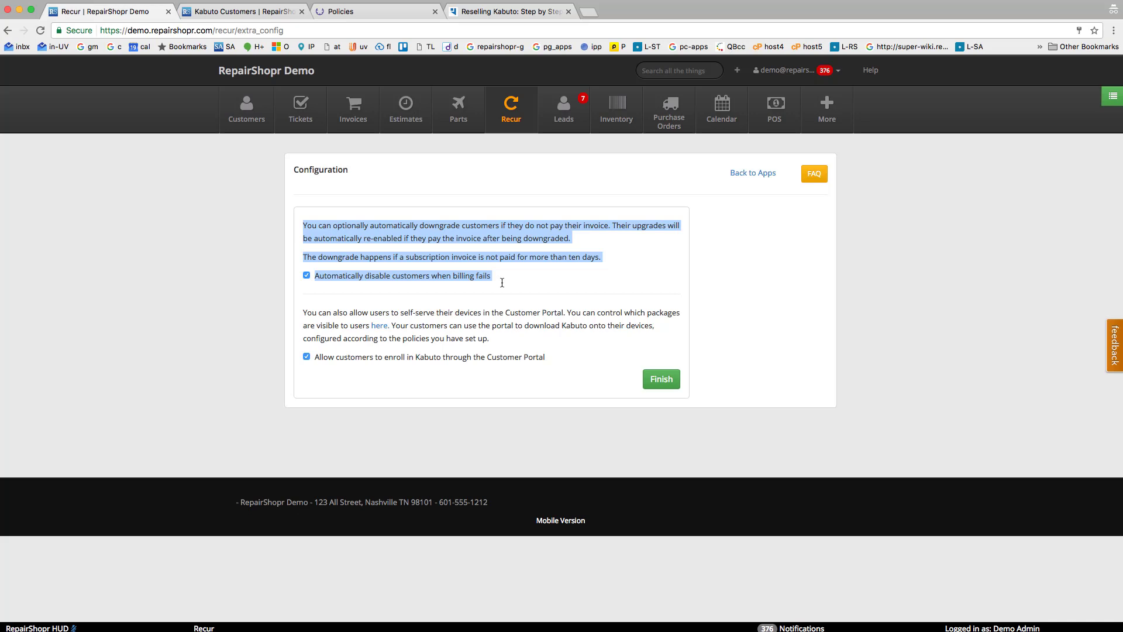
click(502, 282)
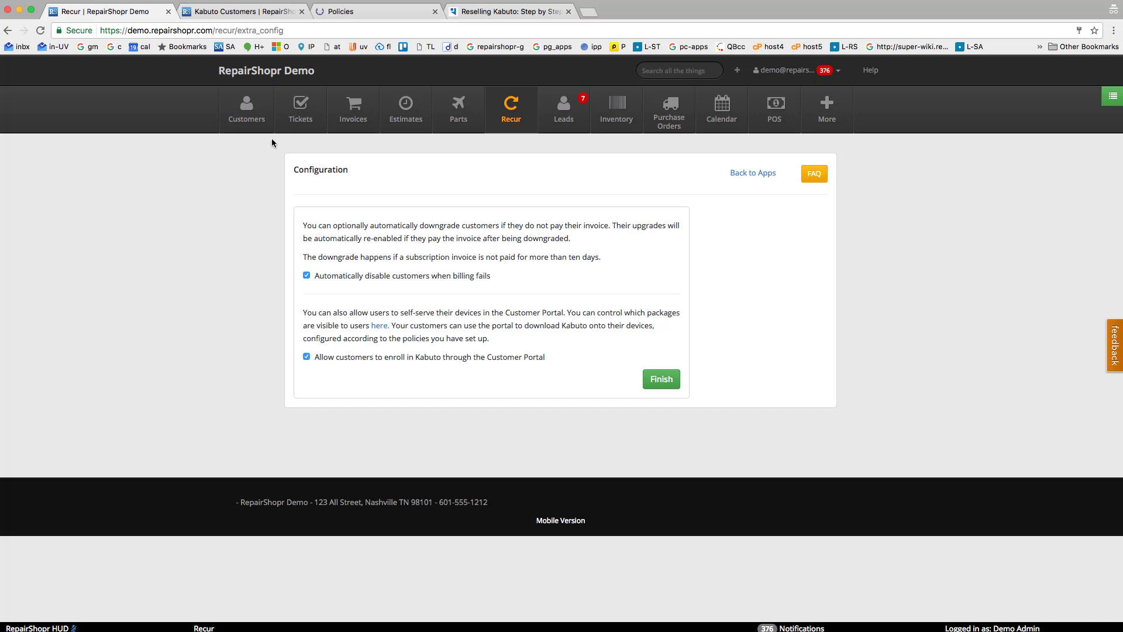
Open a customer's online profile from the customer list in a separate tab and review the portal's Stored Payment Options
super+click(246, 110)
click(383, 12)
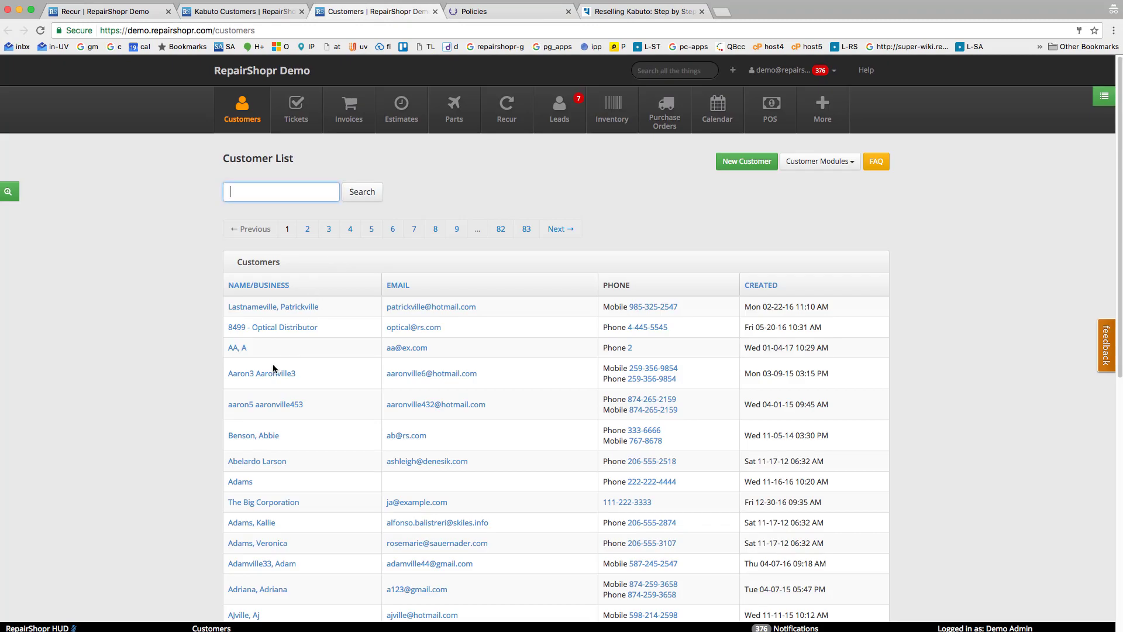
click(260, 374)
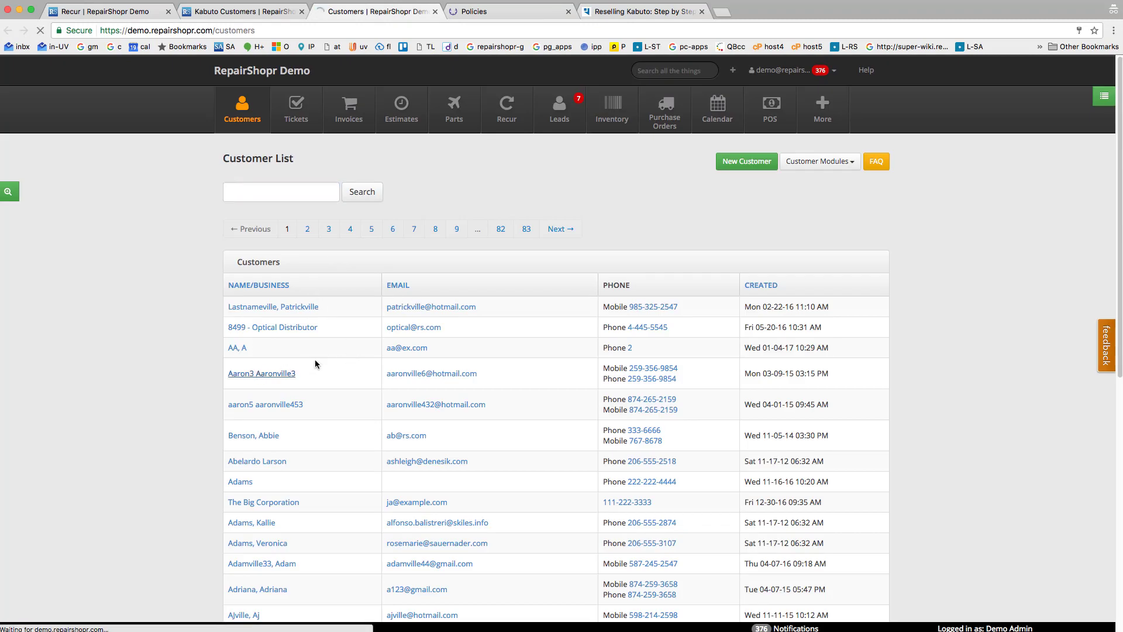
click(341, 313)
scroll(547, 276, down, 5)
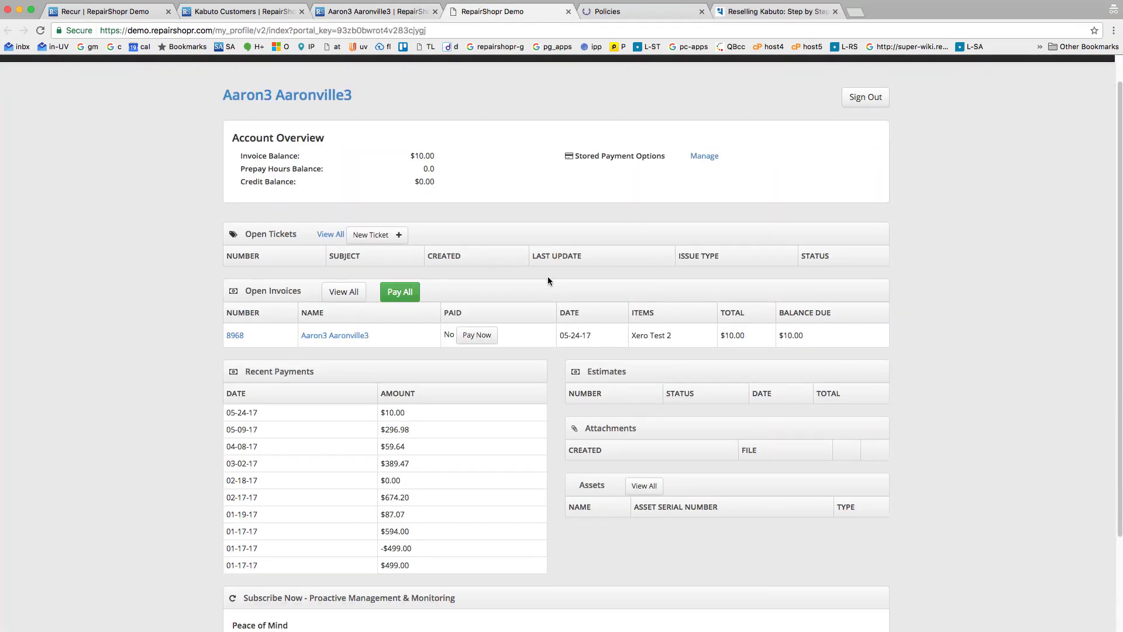
scroll(547, 275, up, 5)
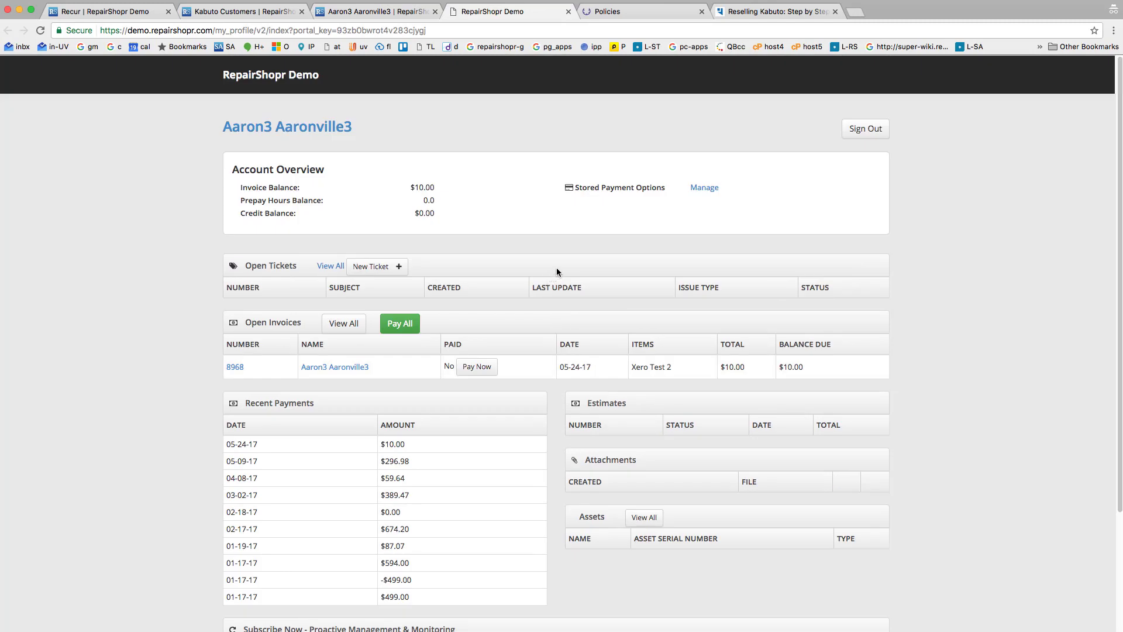
drag(578, 187, 666, 189)
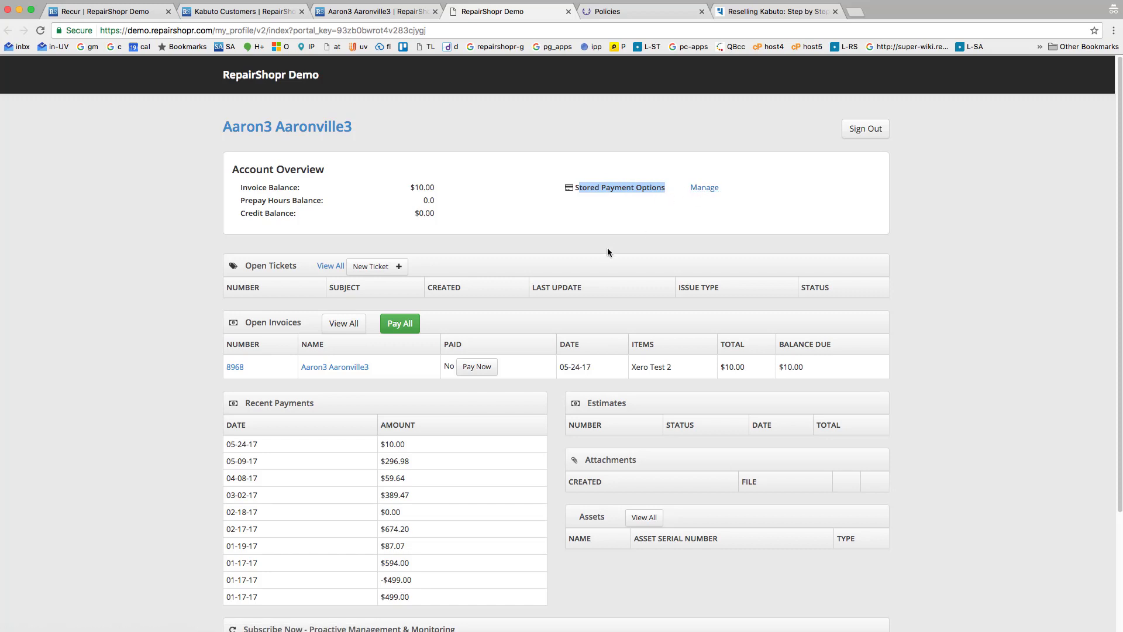
Review the portal's Subscribe Now - Proactive Management & Monitoring section and open its available packages
scroll(603, 248, down, 3)
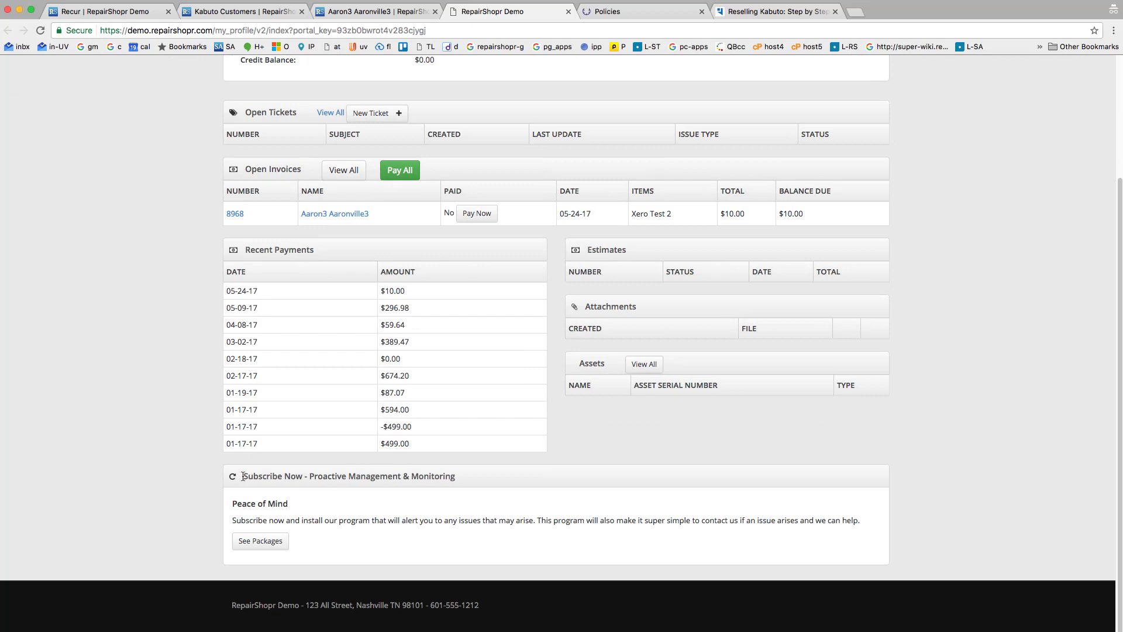
drag(243, 476, 423, 541)
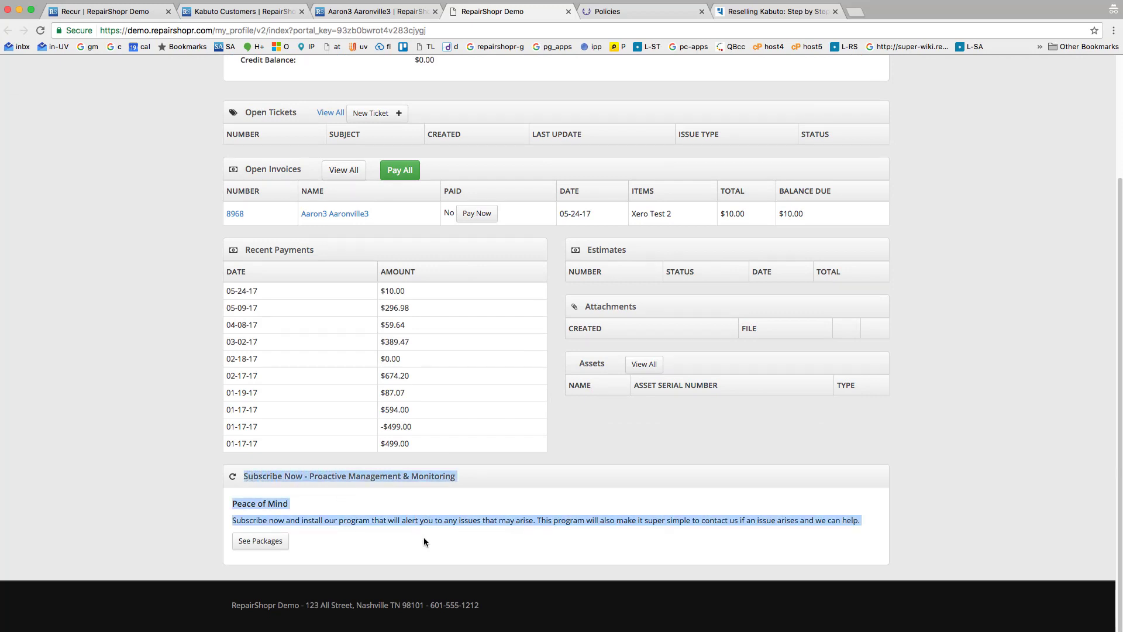
click(414, 532)
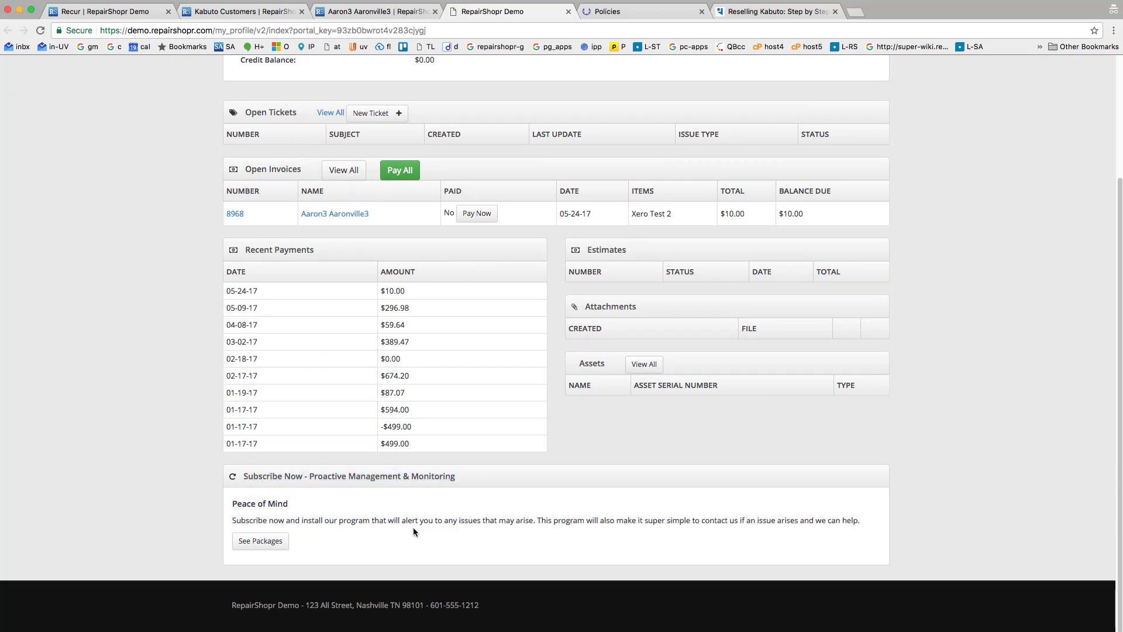
click(265, 545)
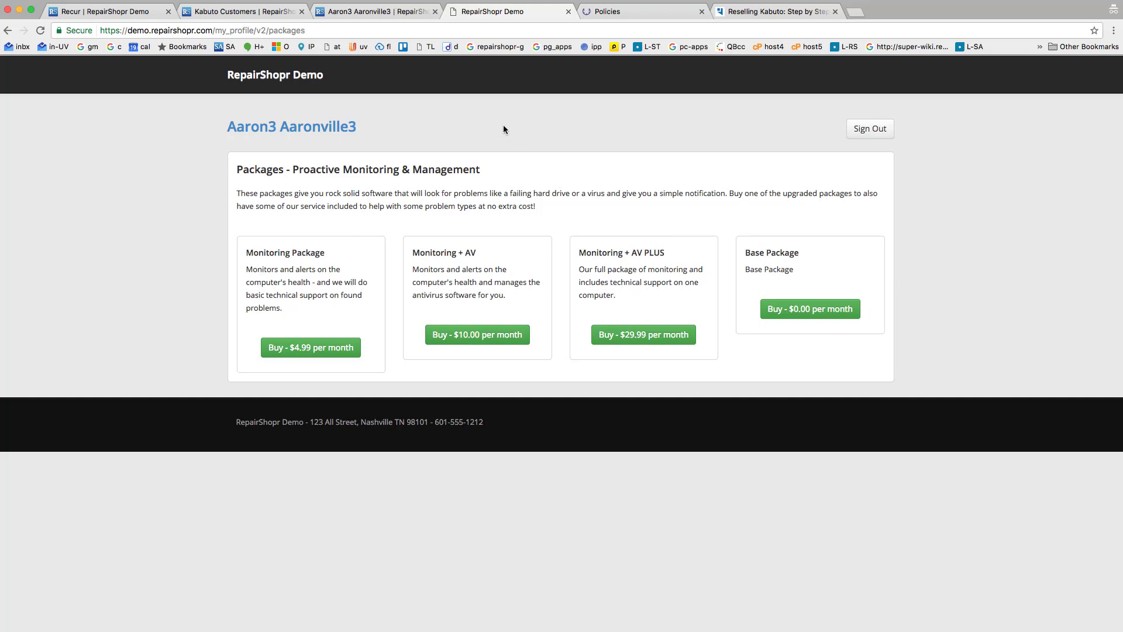
Return to the Recur configuration, keep Kabuto enrollment through the Customer Portal allowed, and finish the setup wizard
click(248, 16)
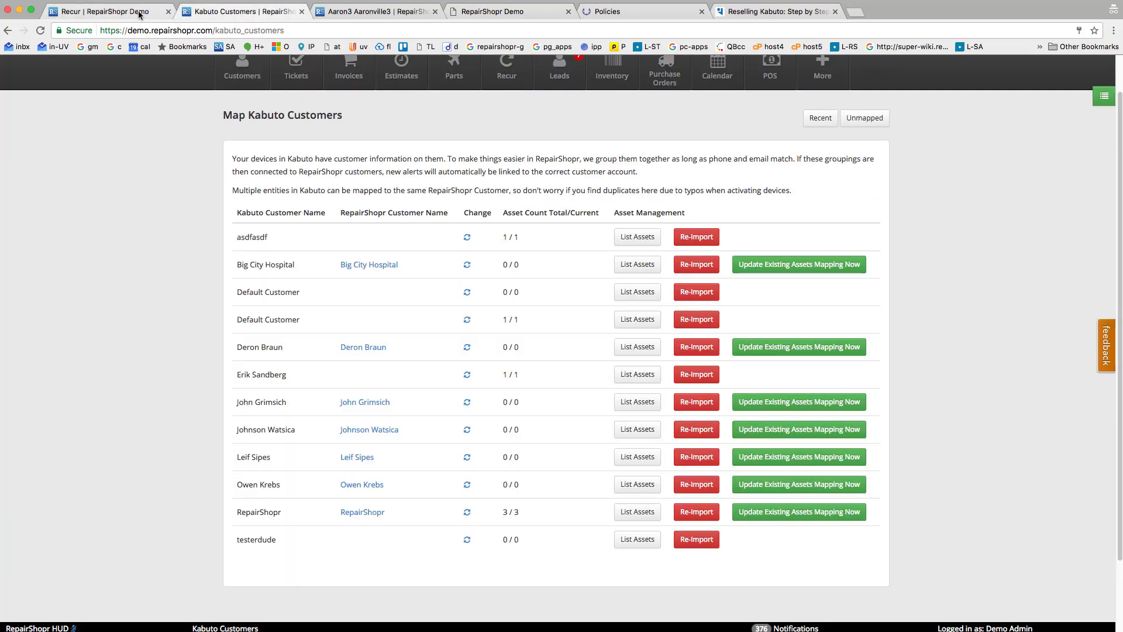
click(114, 12)
drag(322, 314, 398, 358)
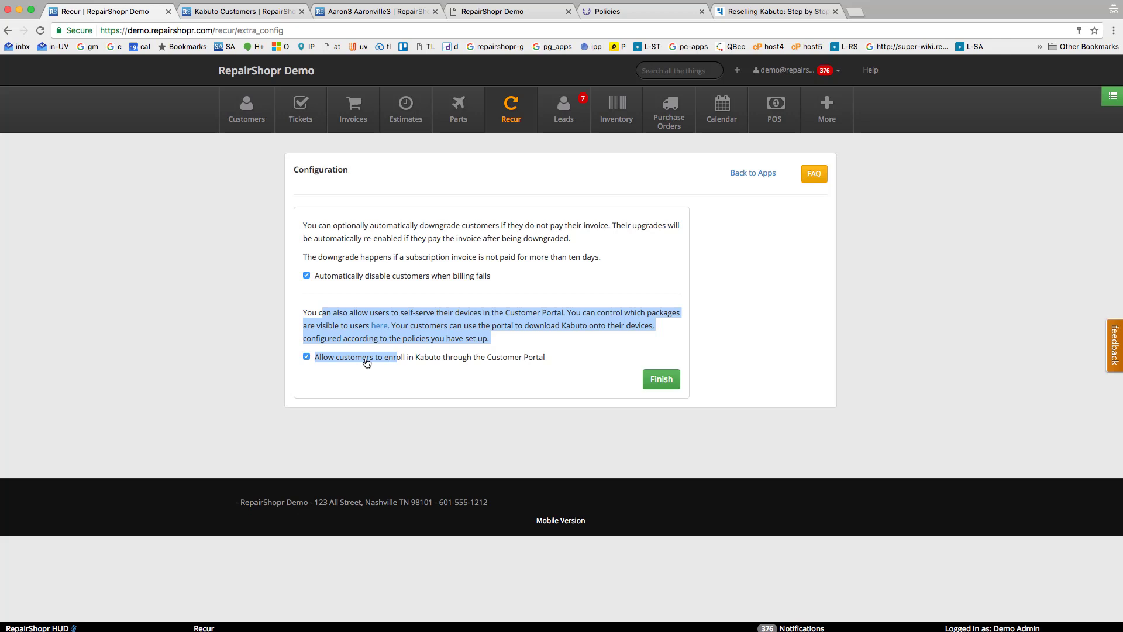
click(653, 384)
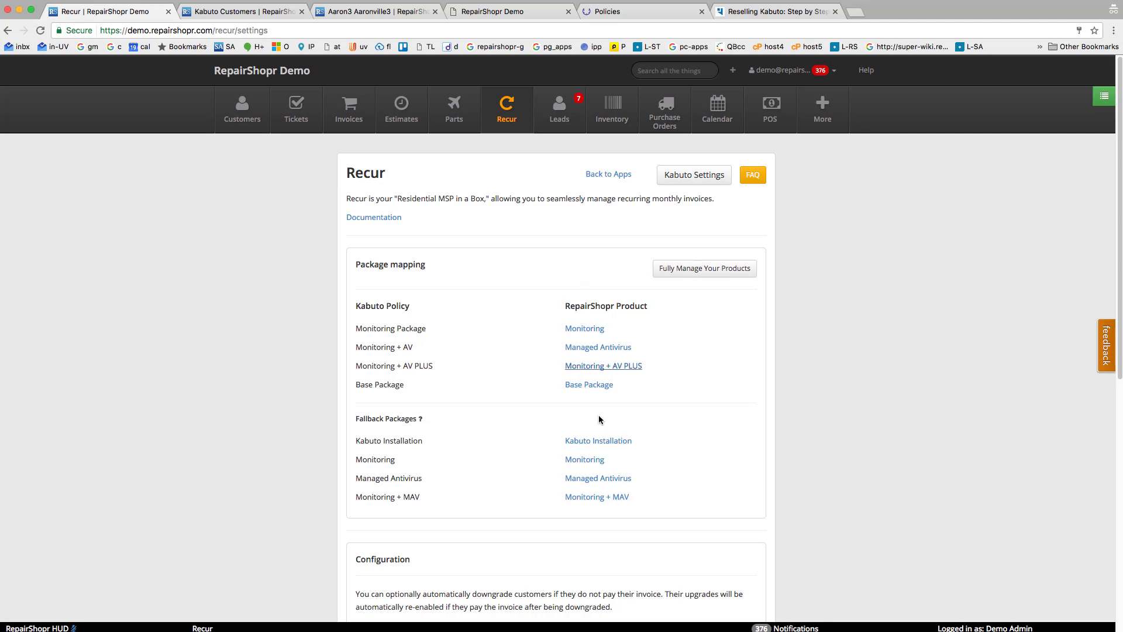
Open full product management from the Recur package mapping in a separate tab and review the regular and fallback Kabuto packages
scroll(491, 314, down, 2)
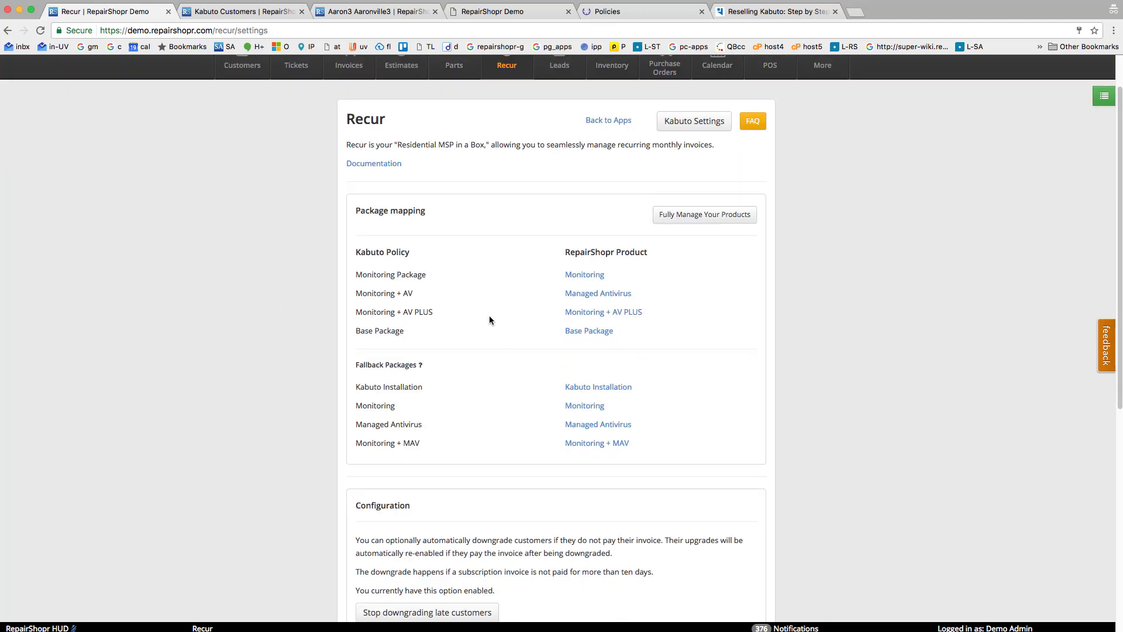
super+click(691, 219)
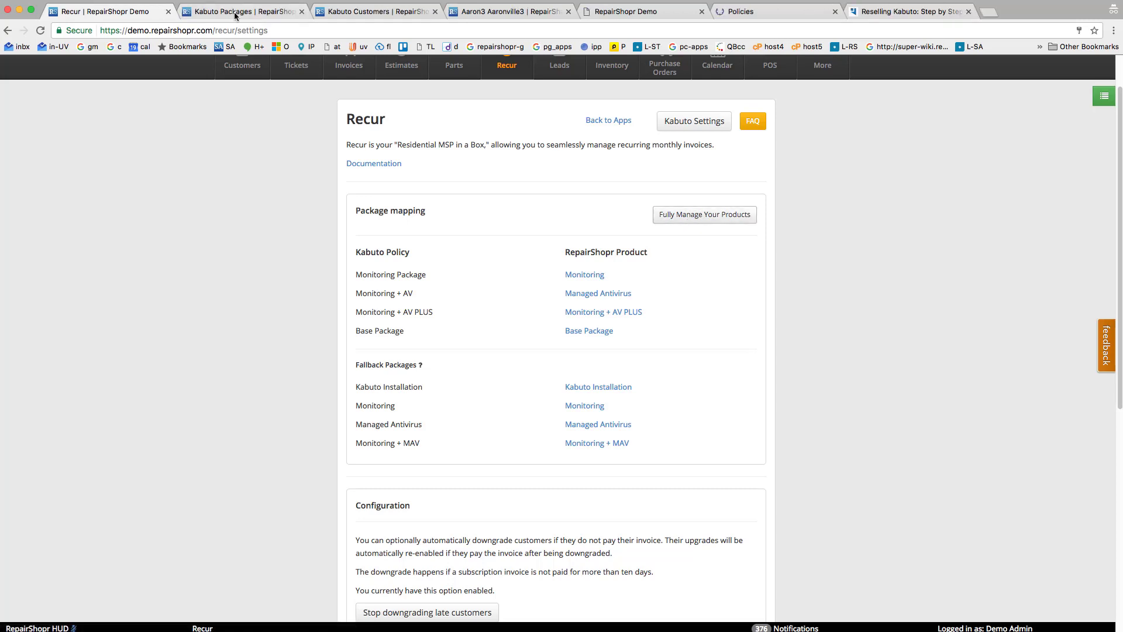
click(232, 11)
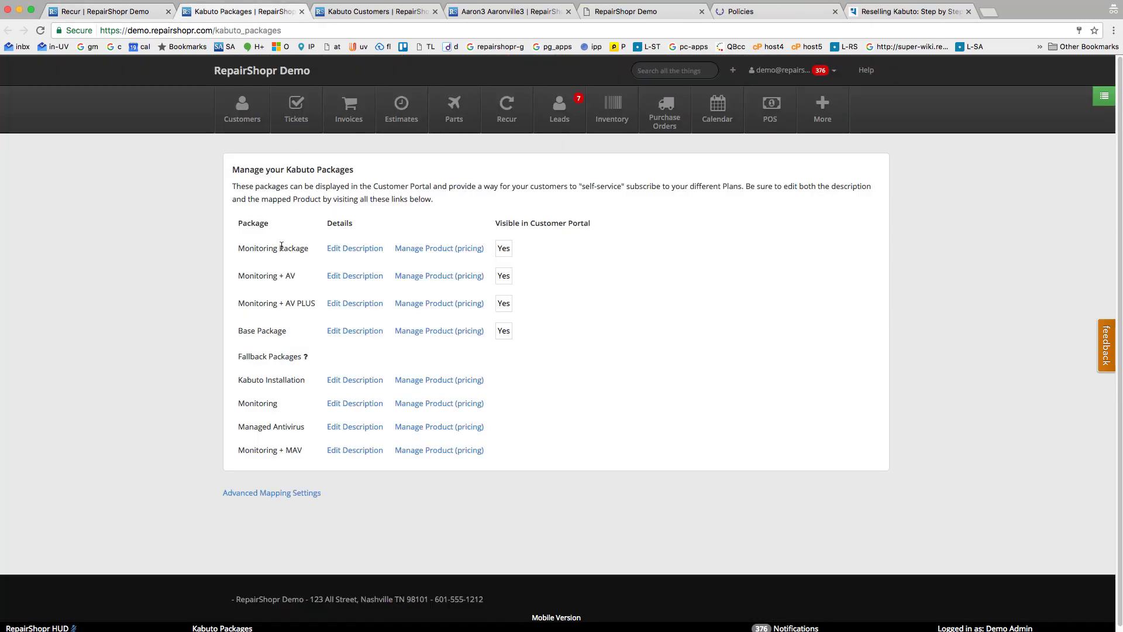
drag(239, 248, 297, 332)
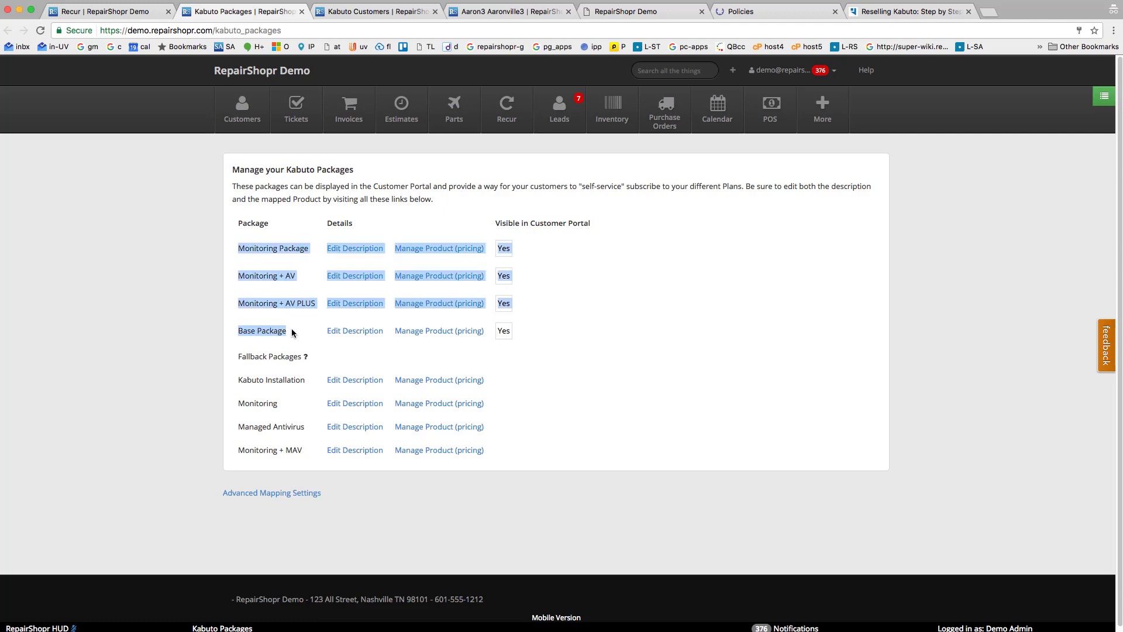
click(241, 381)
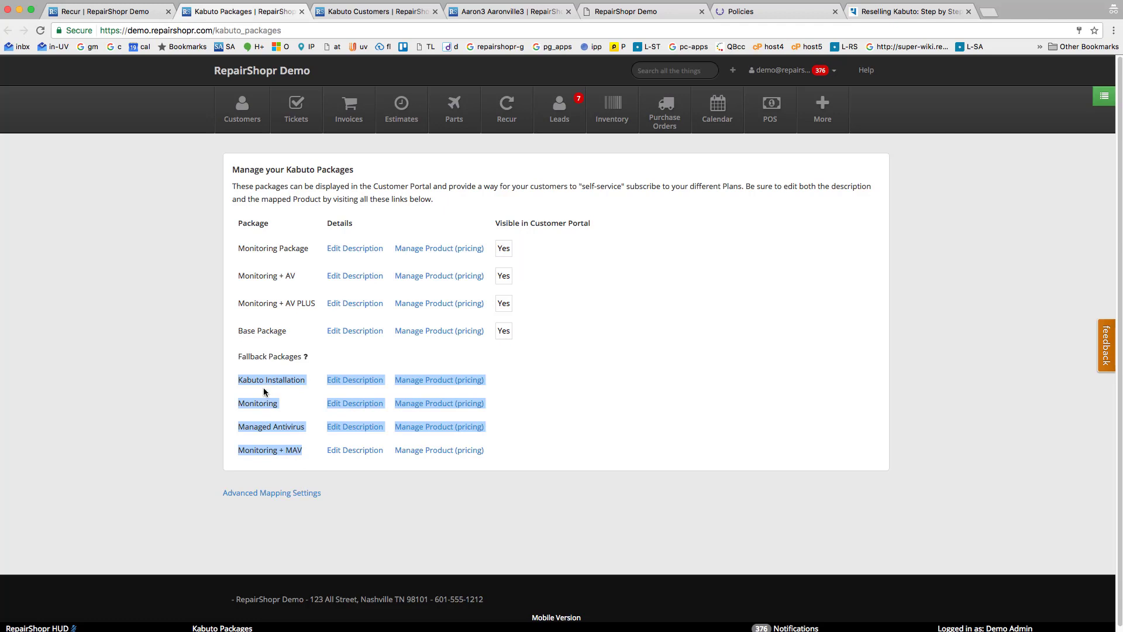
click(275, 372)
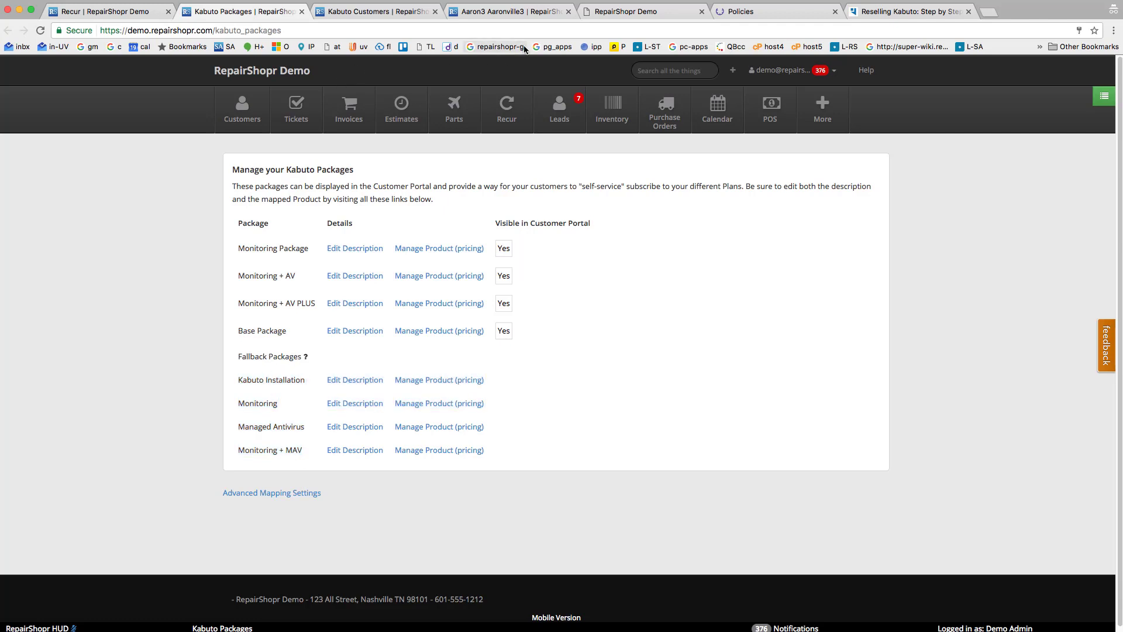
Switch to Kabuto and check in the device list which policy is assigned to each device
click(748, 16)
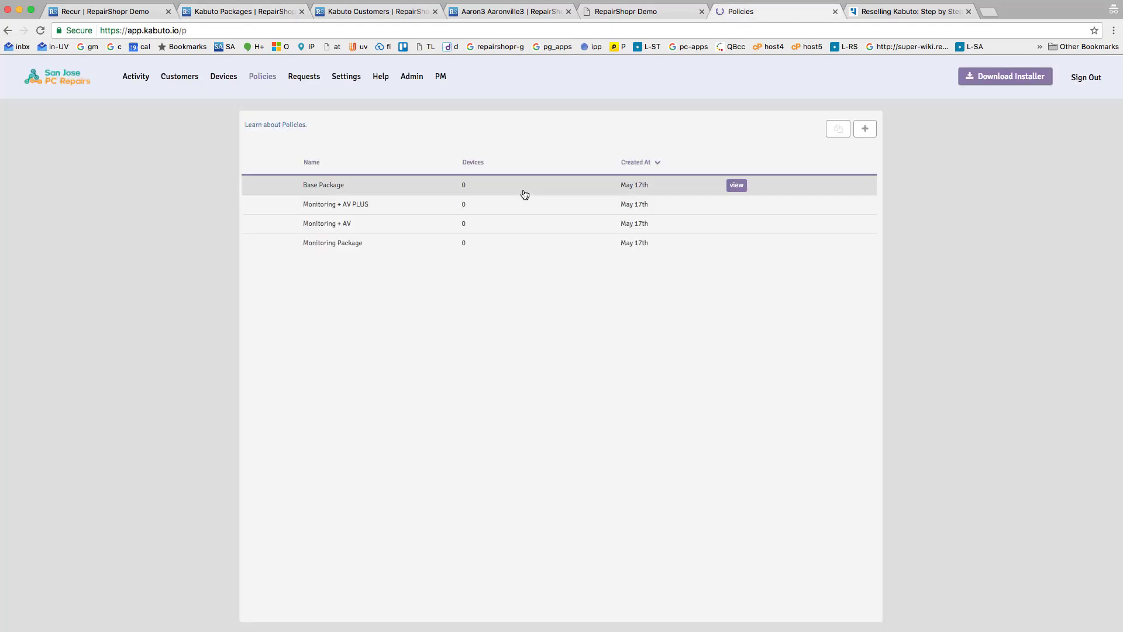
click(226, 78)
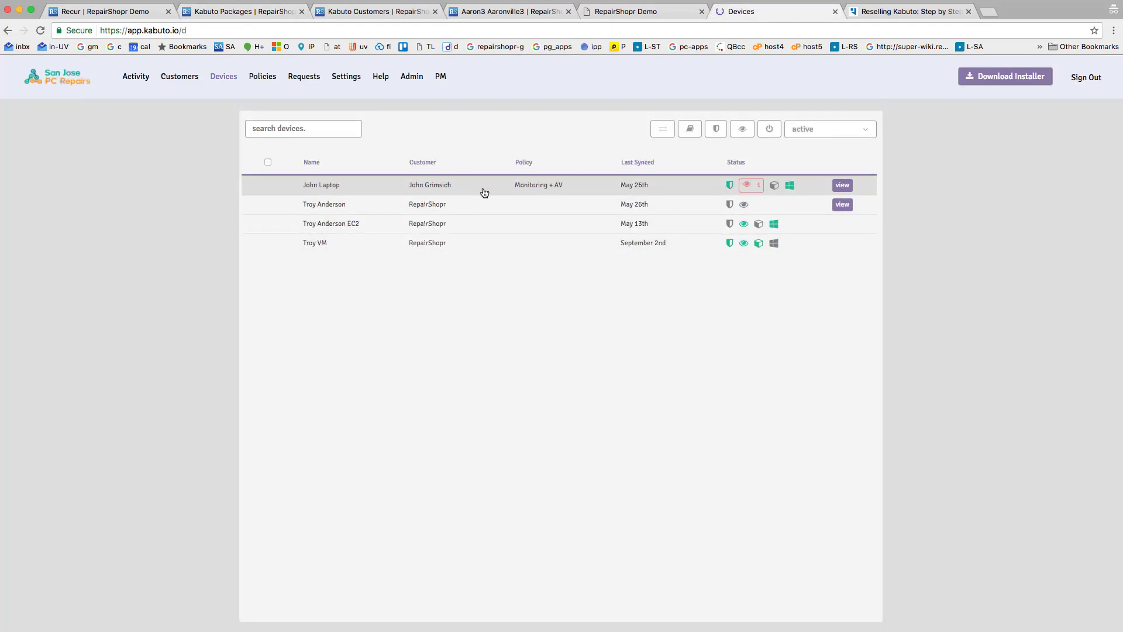
click(528, 190)
Return to RepairShopr's Kabuto packages and compare the Monitoring fallback package with the Monitoring Package
click(243, 17)
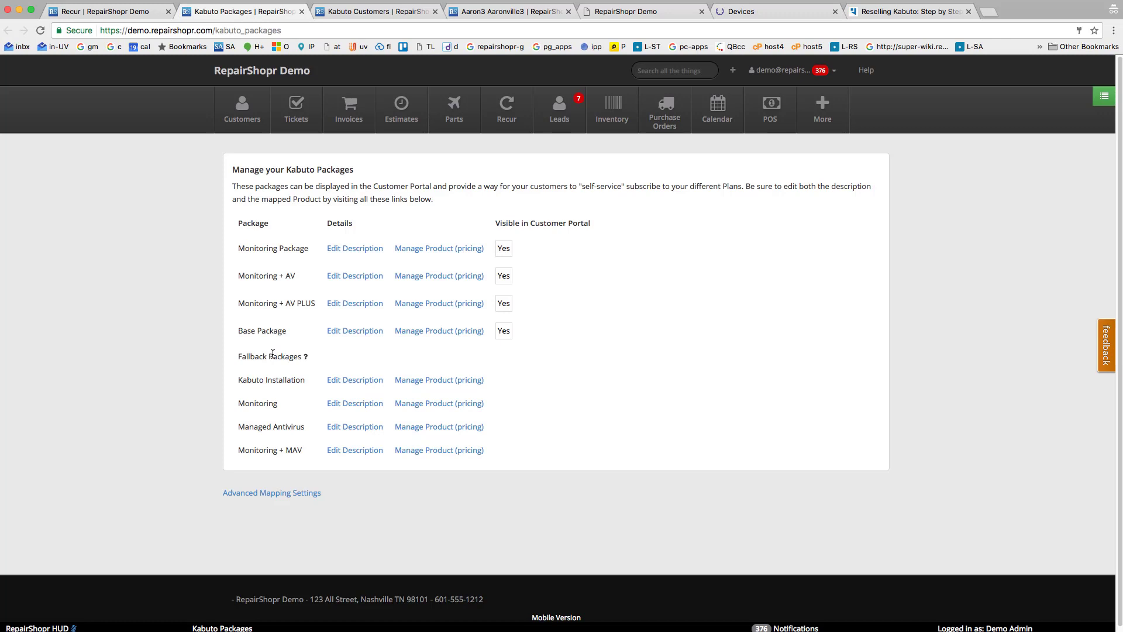
scroll(272, 354, down, 1)
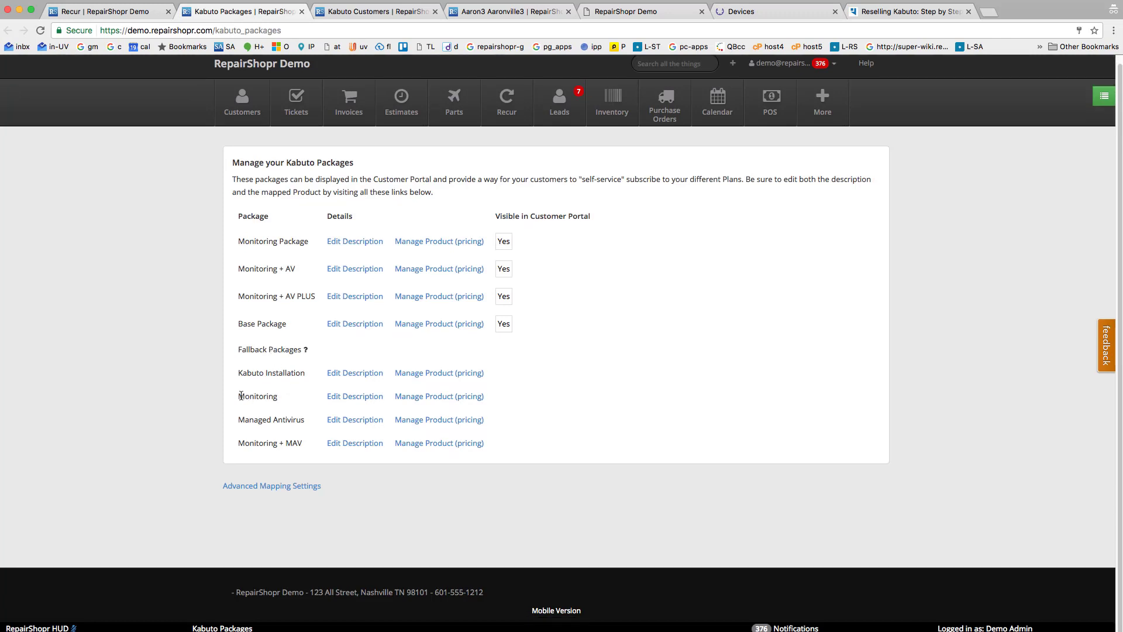
drag(240, 396, 280, 397)
scroll(312, 386, up, 1)
click(258, 247)
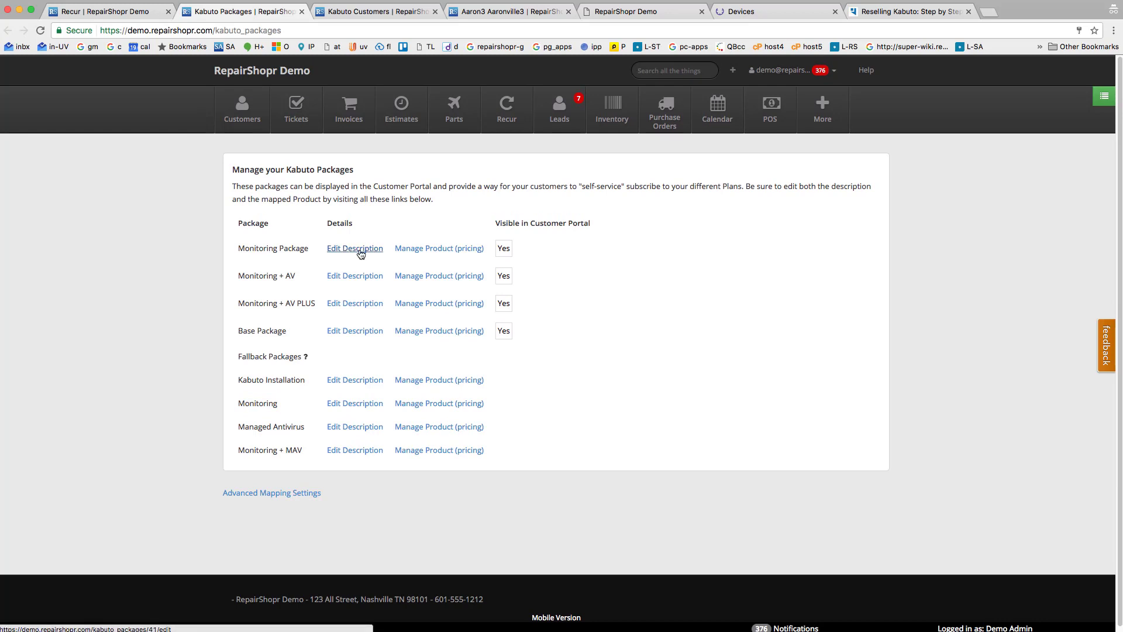
Go back to the customer's portal packages and review the Monitoring Package description shown to customers
click(514, 13)
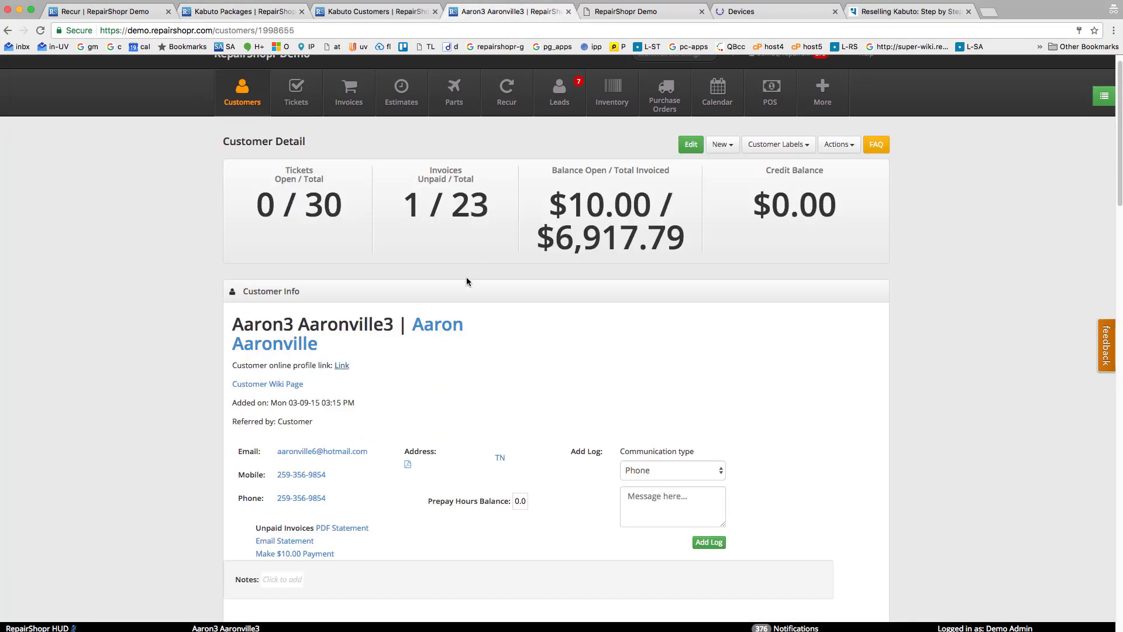
click(342, 366)
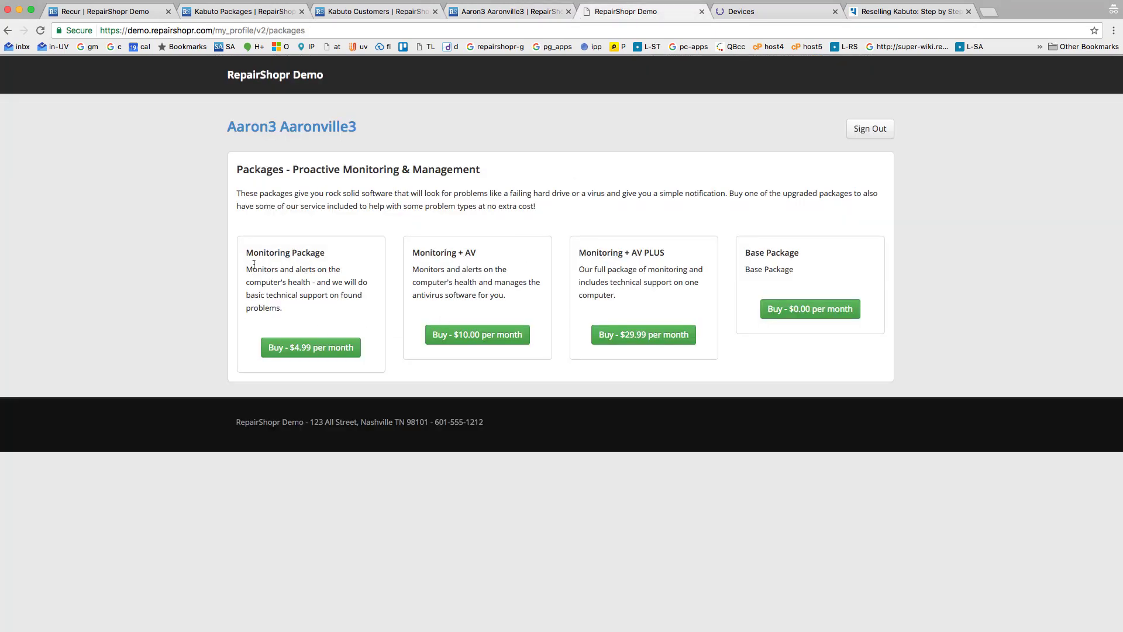
drag(254, 264, 319, 308)
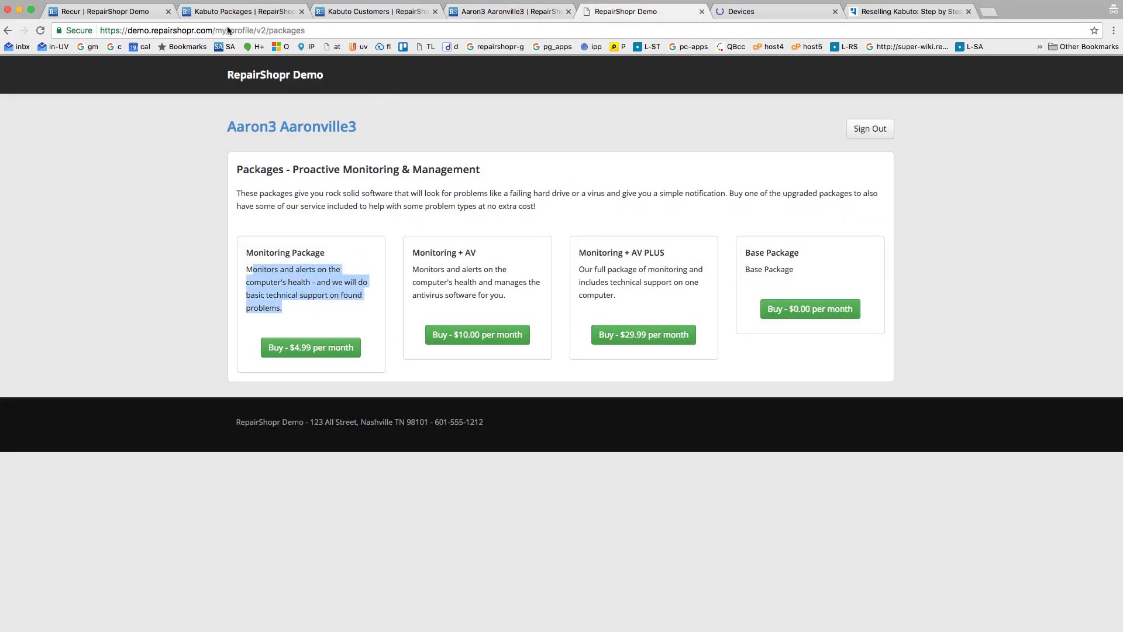
Open the Monitoring Package description for editing, compare it with the customer portal, and return to the package list unchanged
click(212, 14)
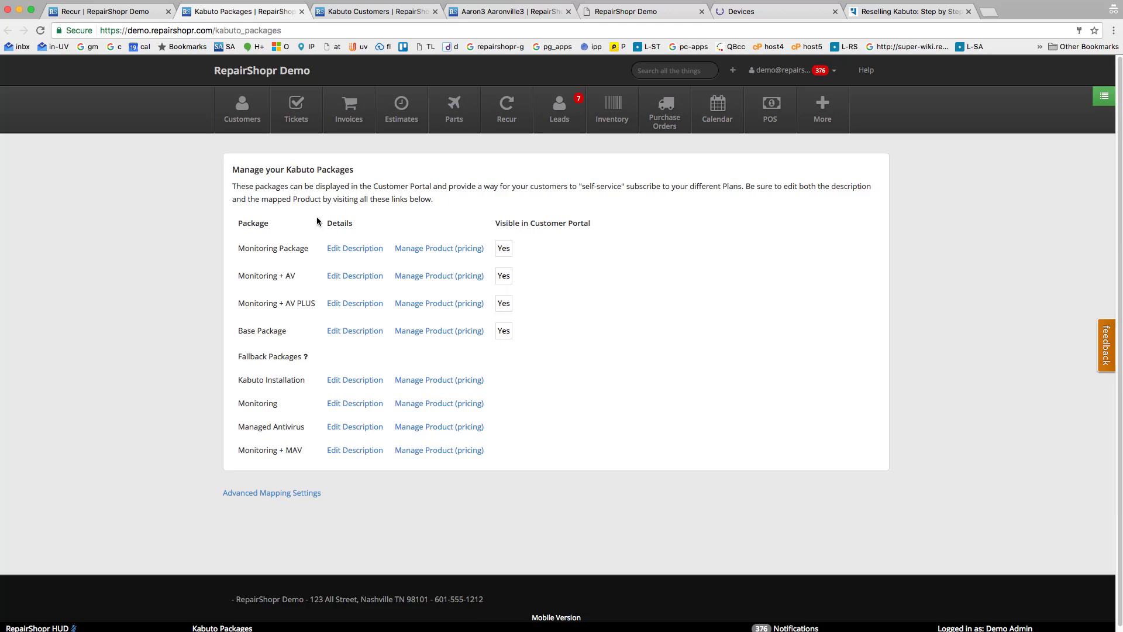
click(356, 250)
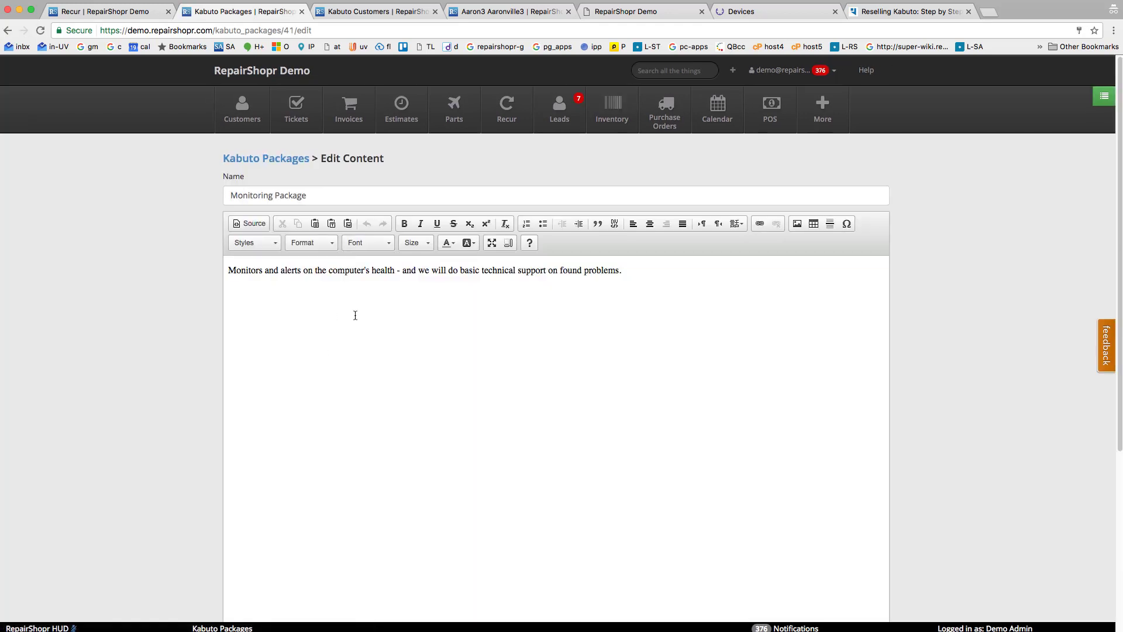
click(622, 267)
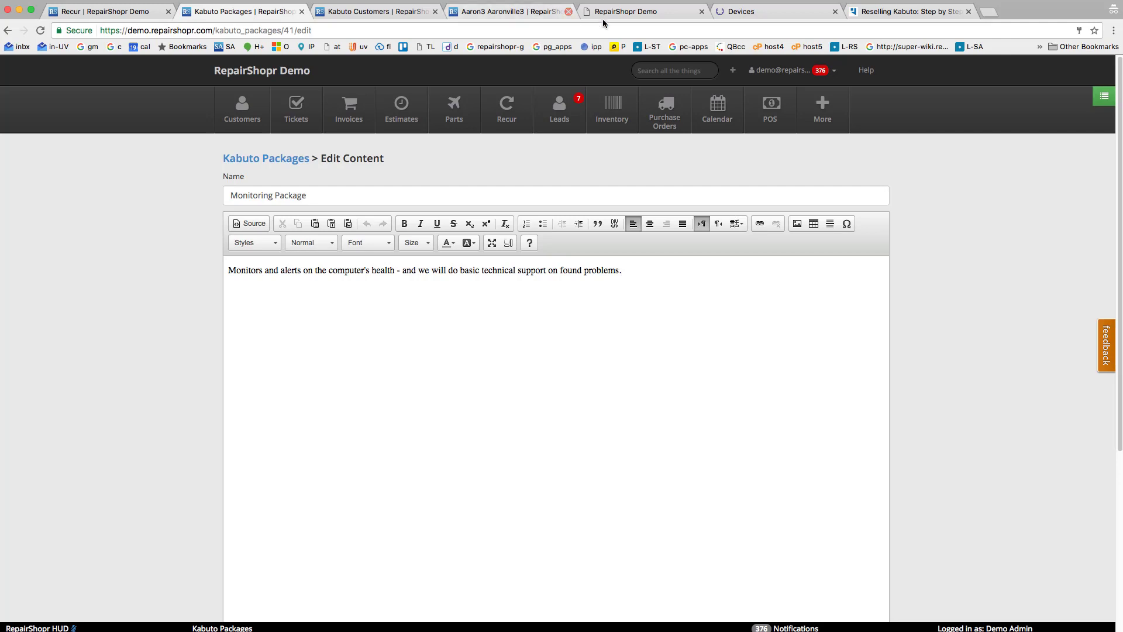
click(630, 12)
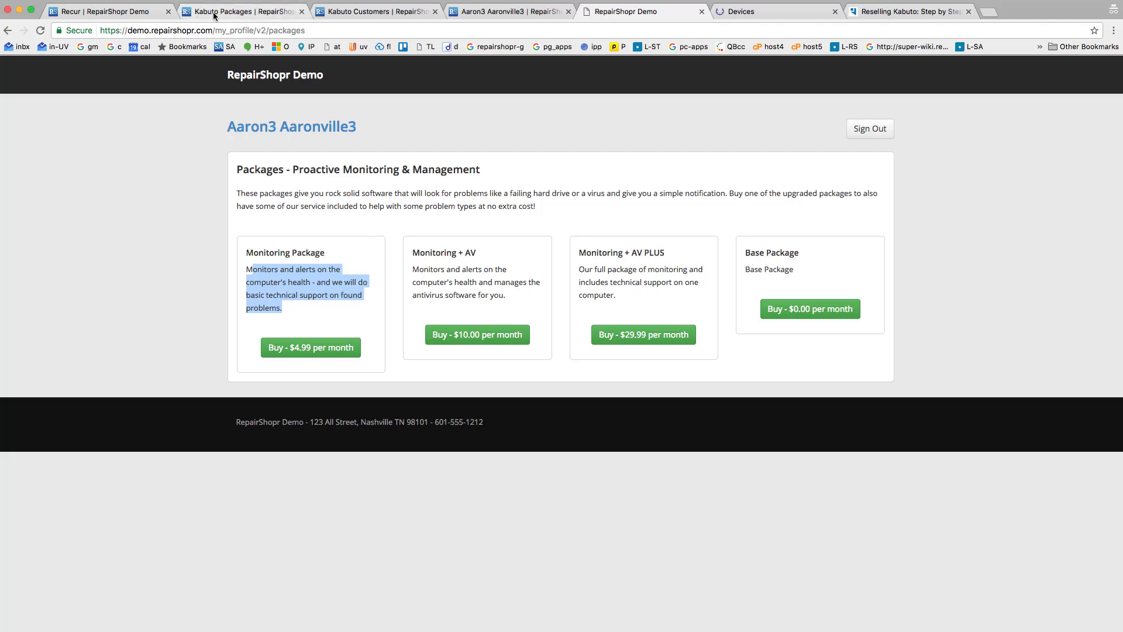
click(251, 12)
click(7, 30)
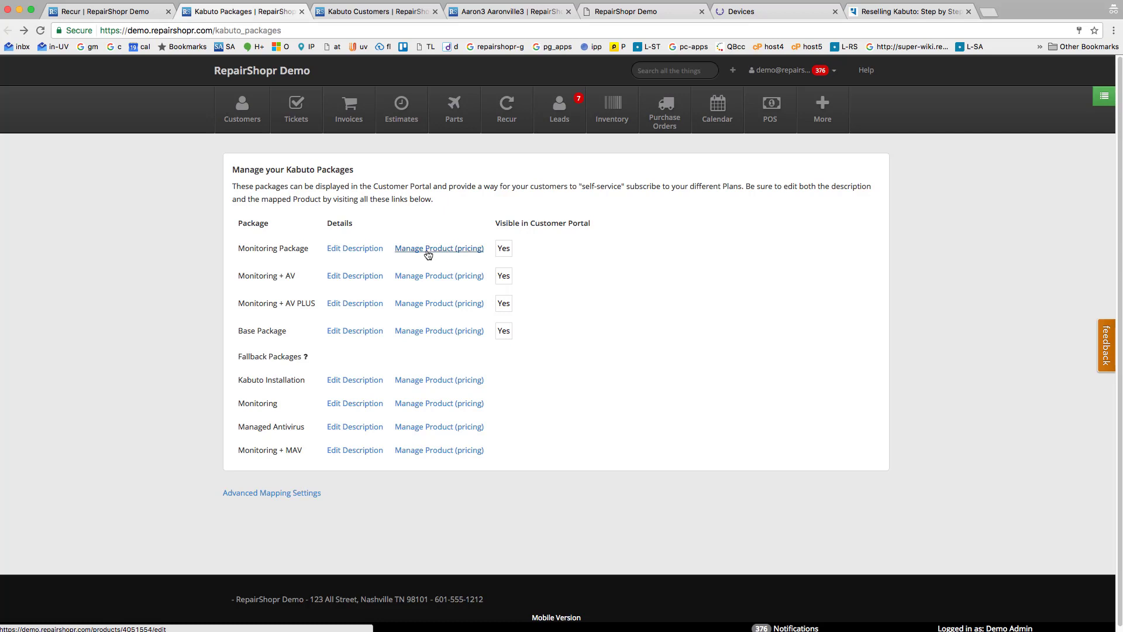
Open the pricing products of Monitoring Package, Monitoring + AV, Monitoring + AV PLUS and Base Package in separate tabs, and review the Monitoring product details
super+click(428, 251)
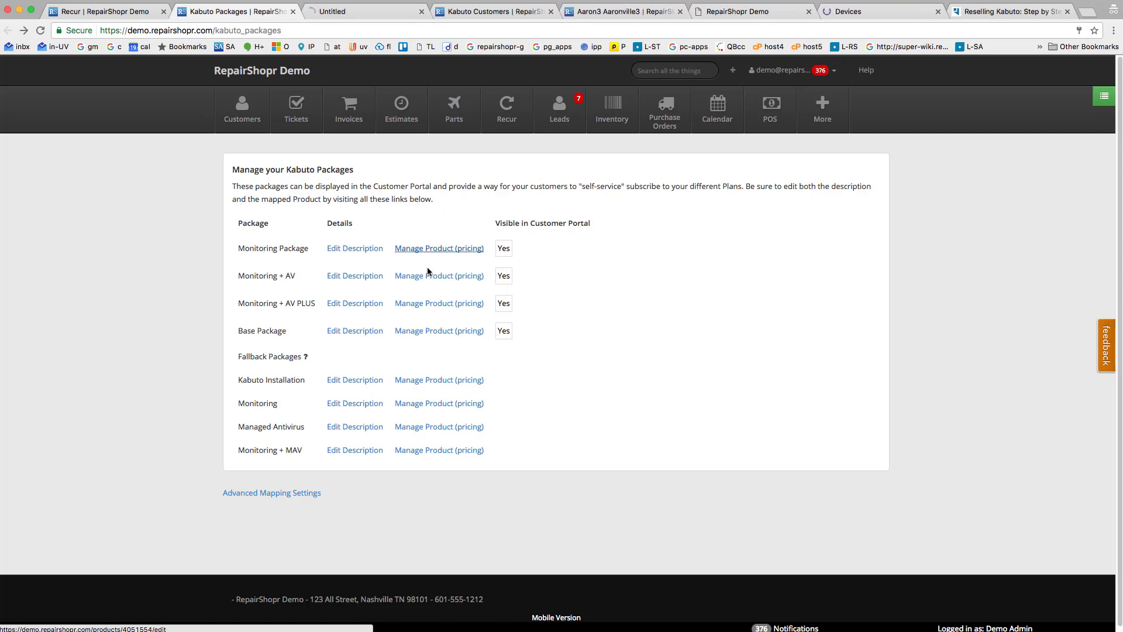
super+click(430, 276)
super+click(432, 304)
super+click(432, 332)
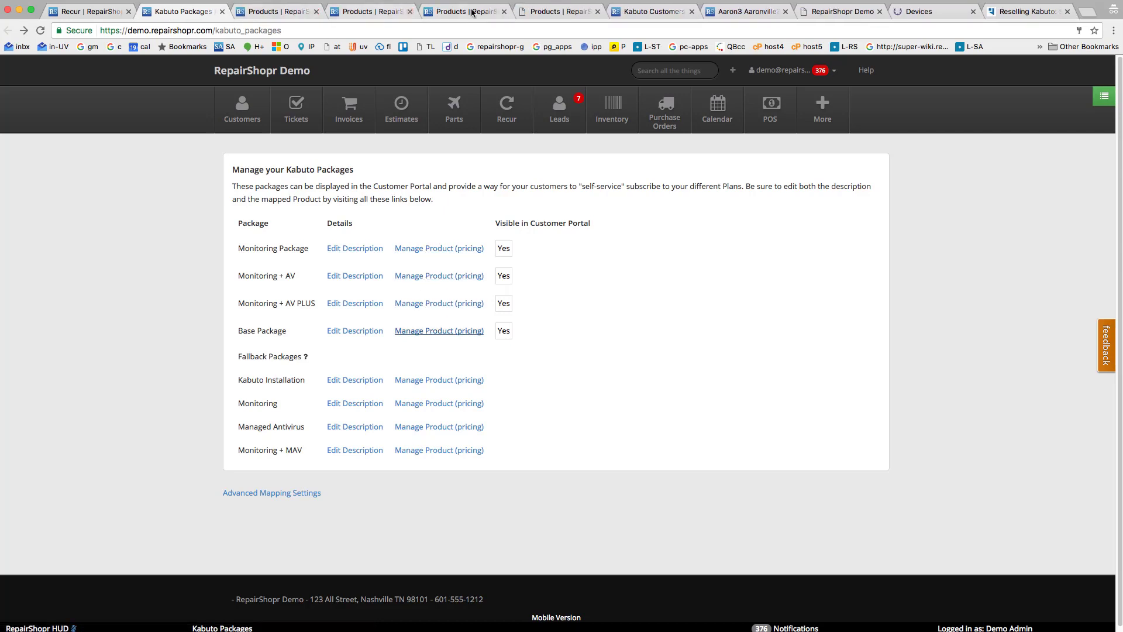
click(275, 12)
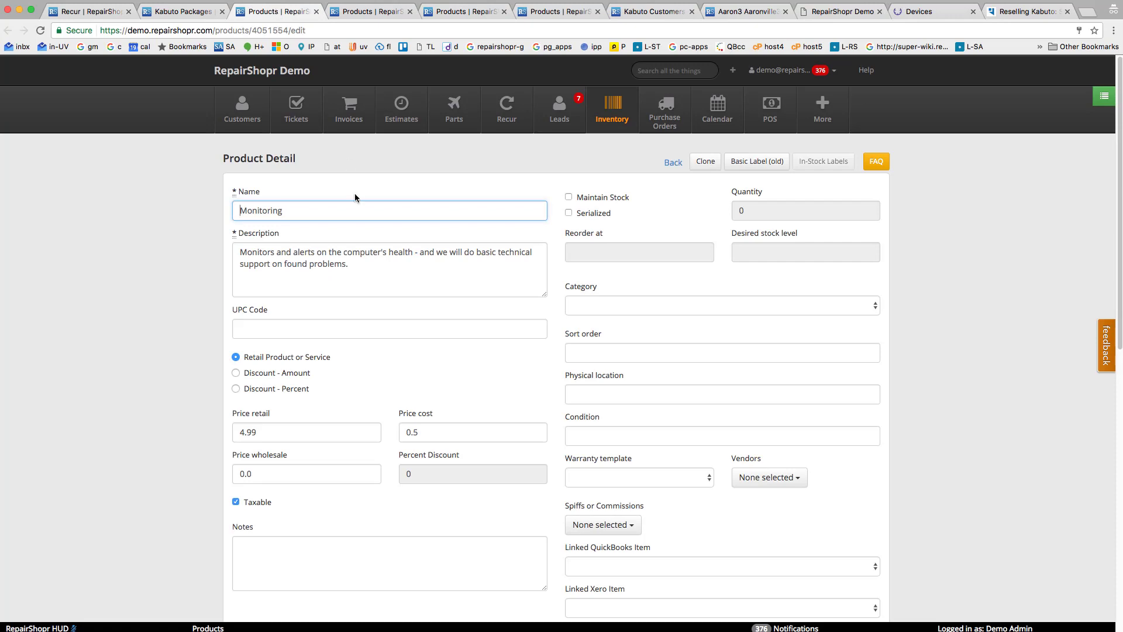
scroll(353, 208, down, 1)
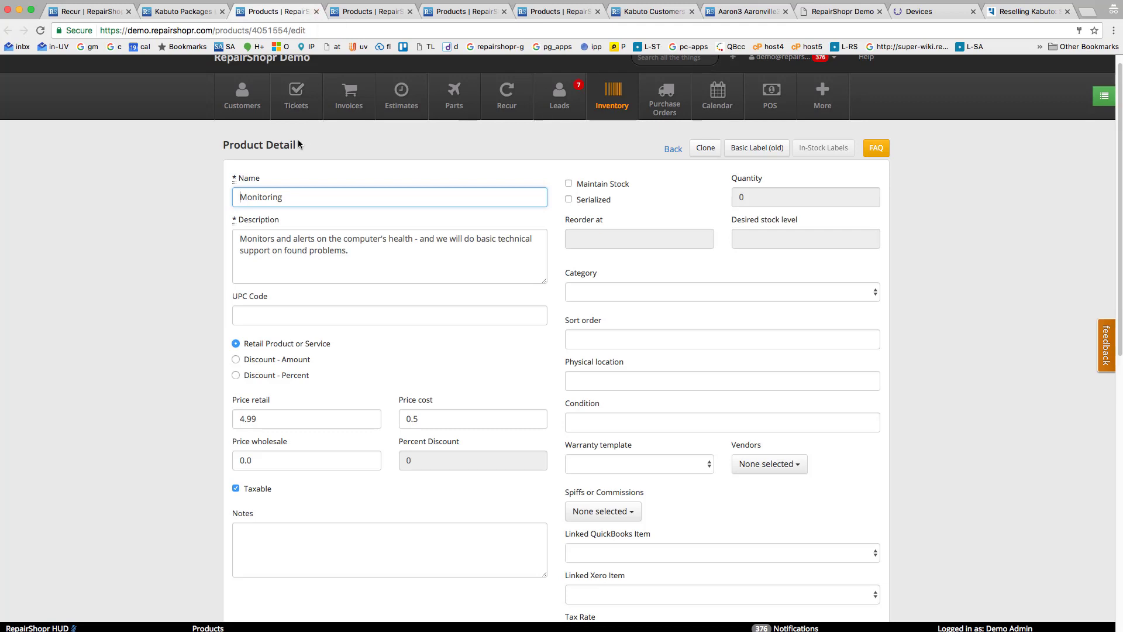
Check the Kabuto packages' customer portal visibility against the Monitoring product details, and close the four product pages
key(ctrl+shift+Tab)
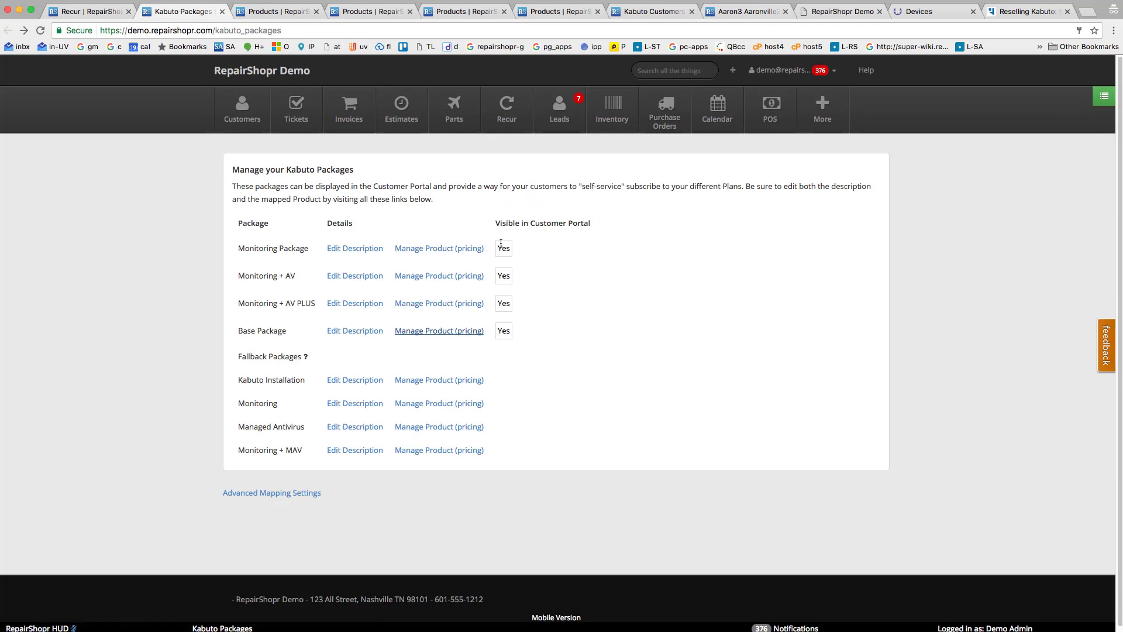
click(286, 11)
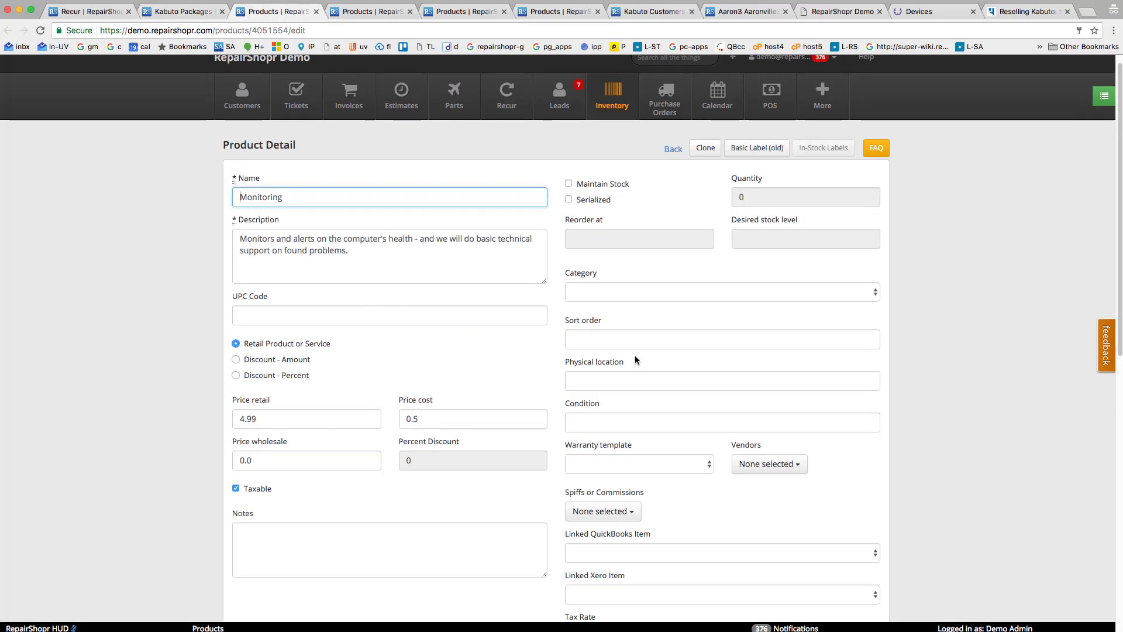
click(316, 11)
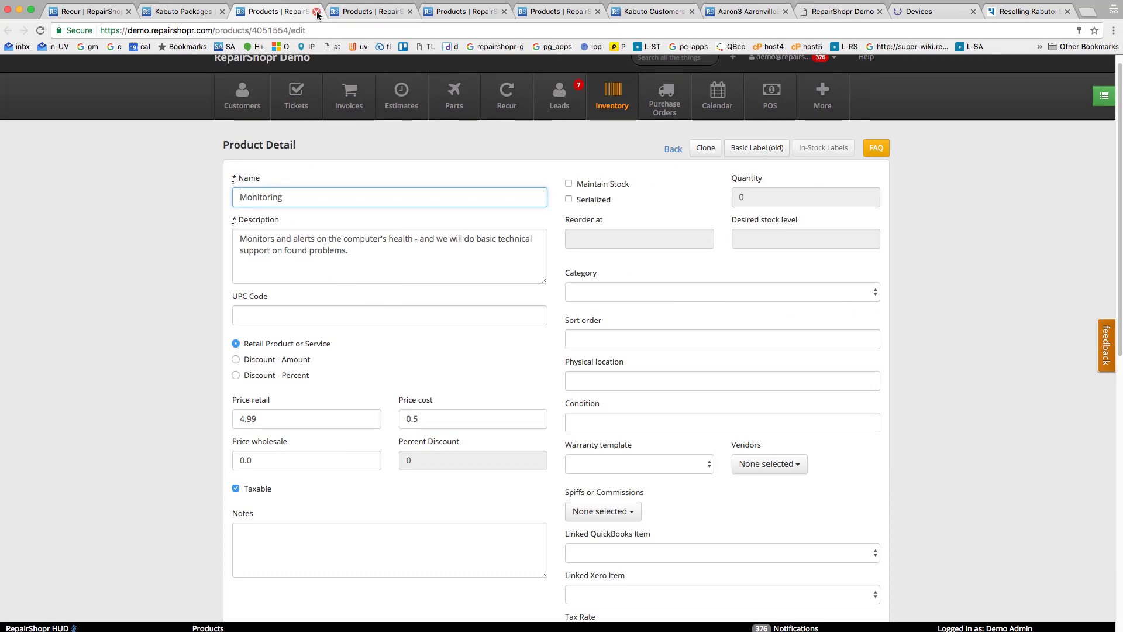
click(317, 11)
click(317, 11)
click(316, 11)
Return to the Recur settings and review the package mapping, fallback packages, late-customer downgrade and self-serve configuration
click(113, 11)
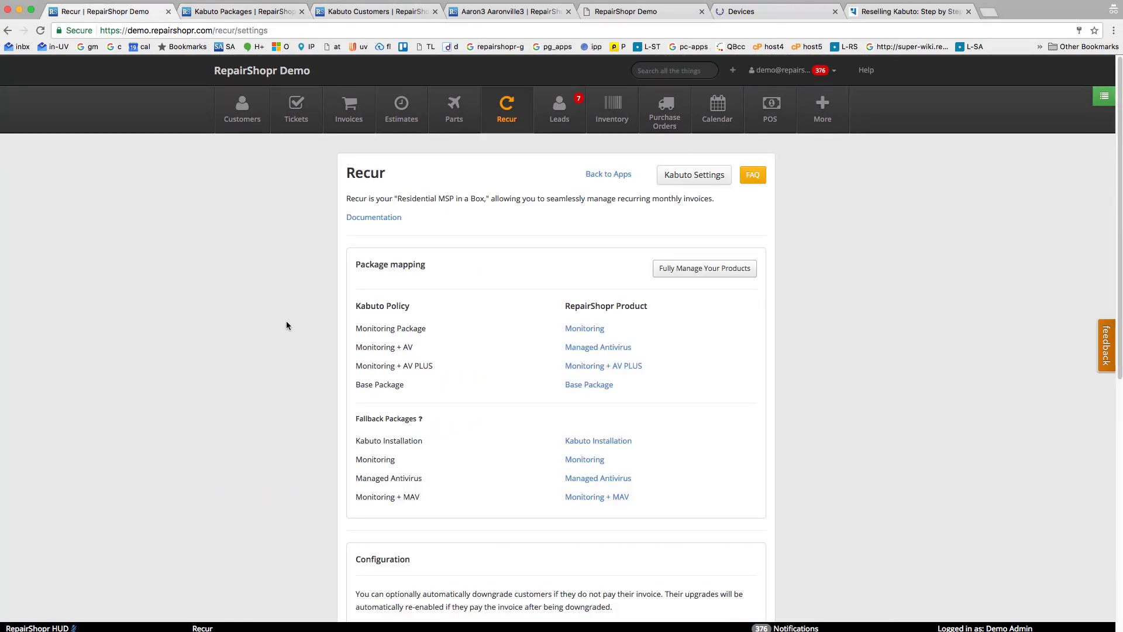
scroll(286, 324, down, 1)
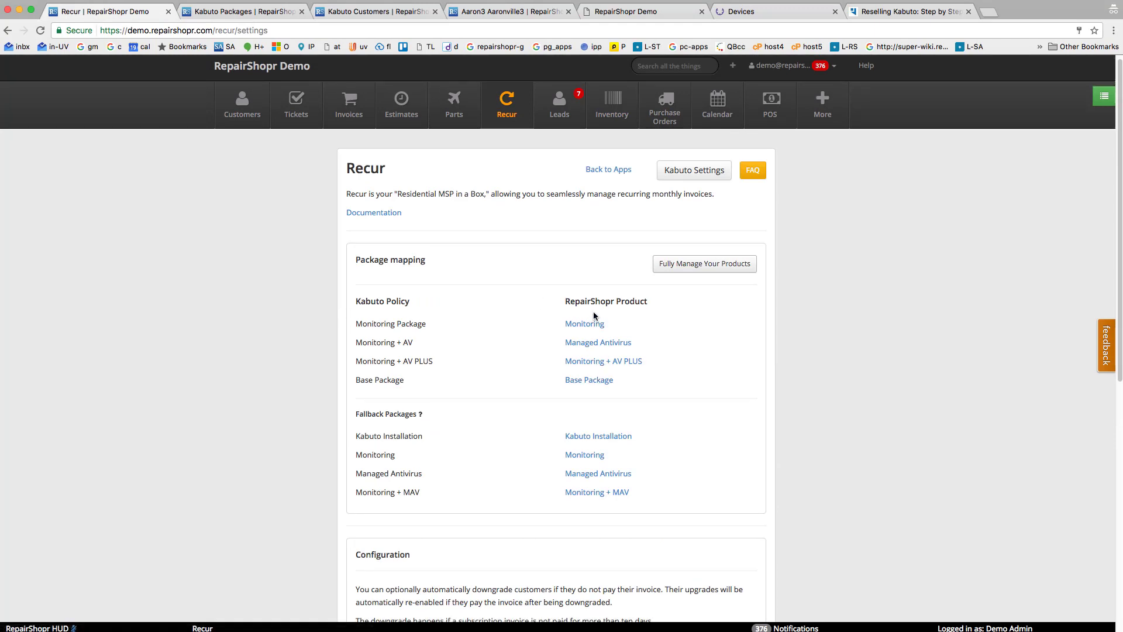
scroll(490, 366, down, 2)
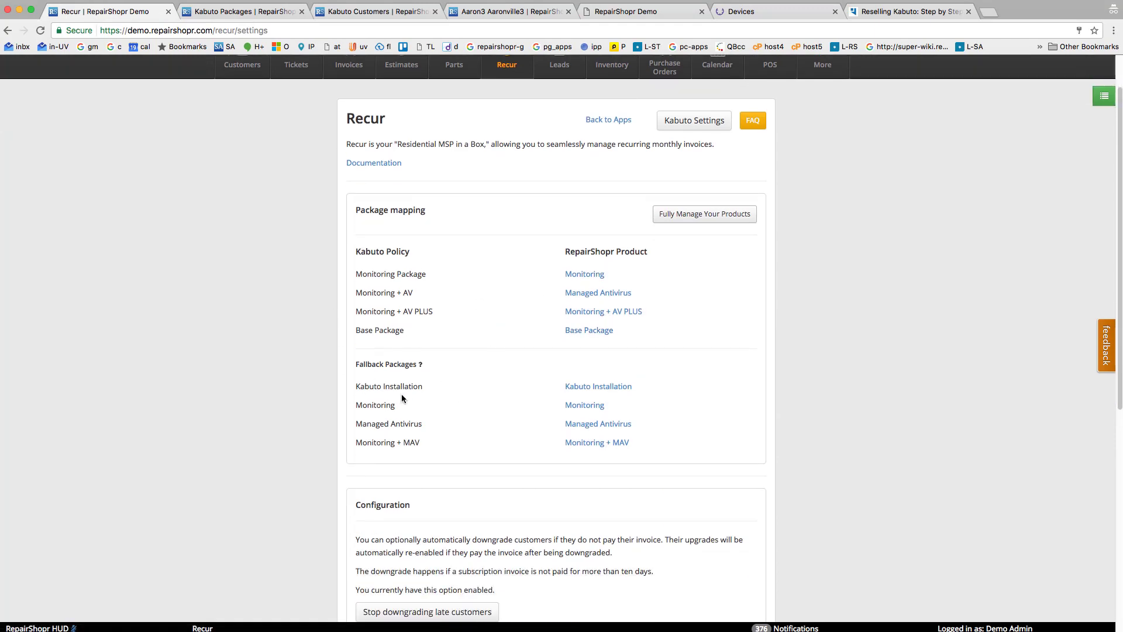
scroll(314, 378, down, 10)
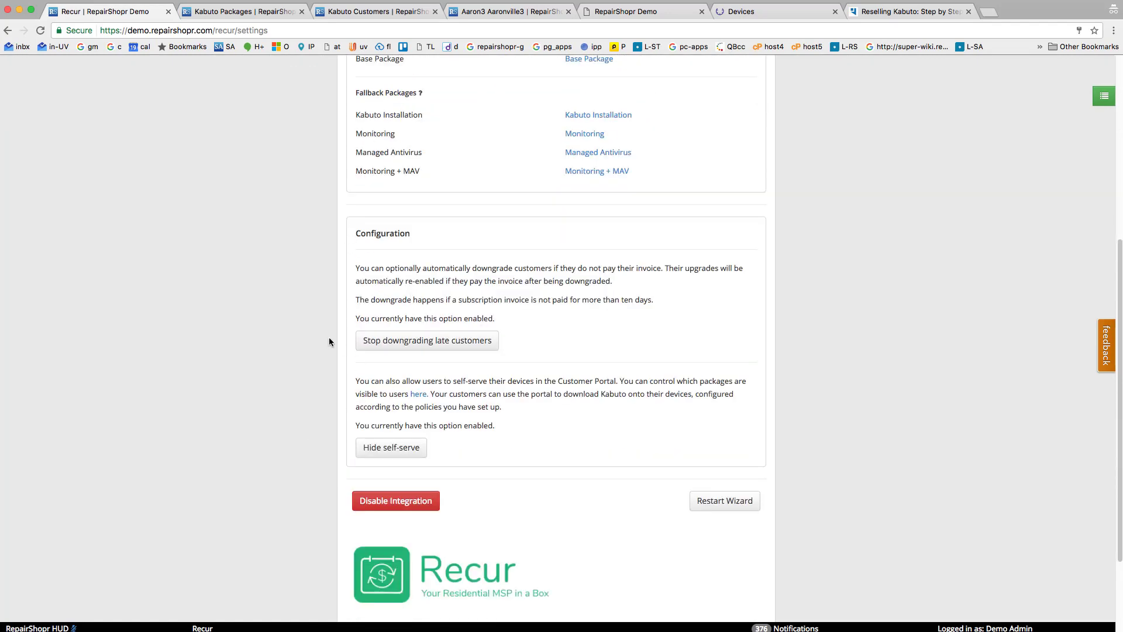
Switch to Kabuto to view the device list, and return to the package mapping in RepairShopr's Recur settings
click(757, 13)
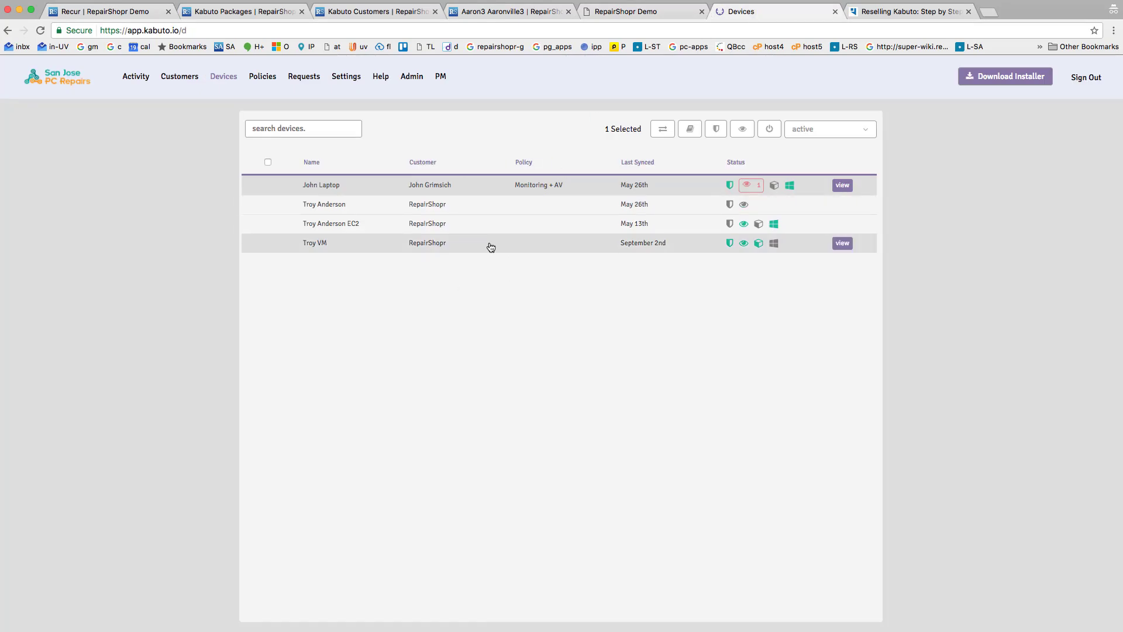
click(115, 13)
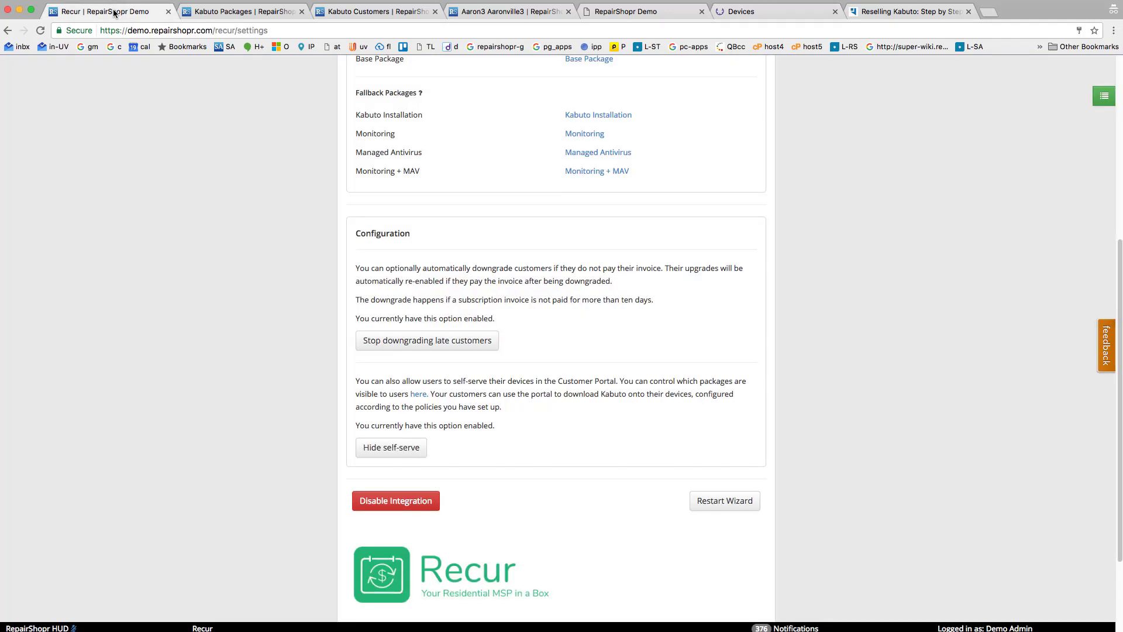
scroll(151, 220, up, 6)
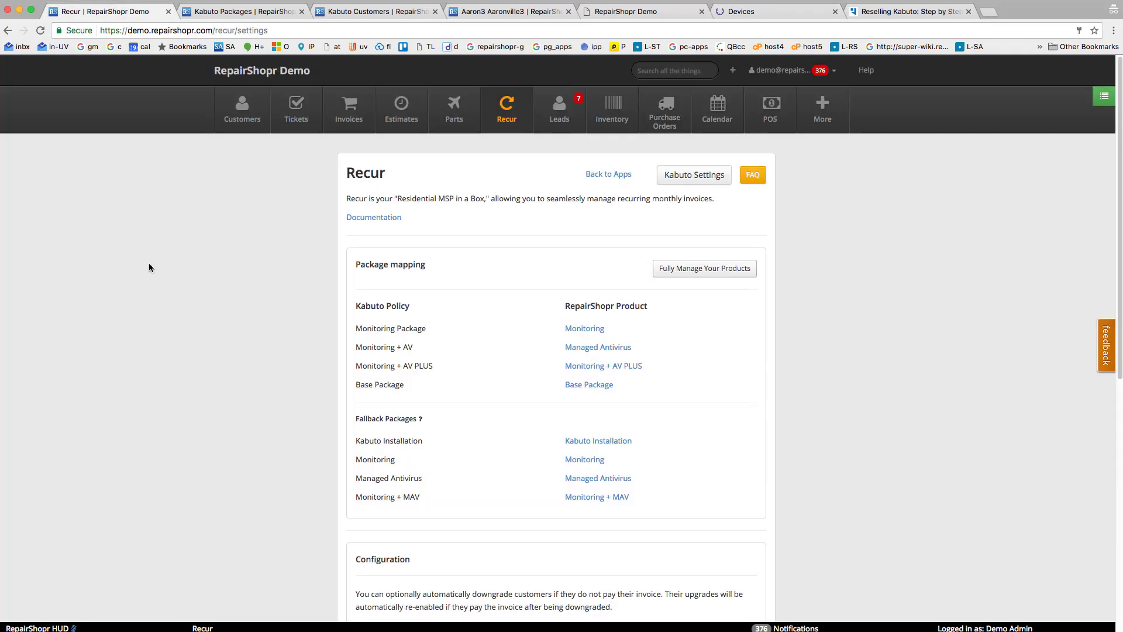